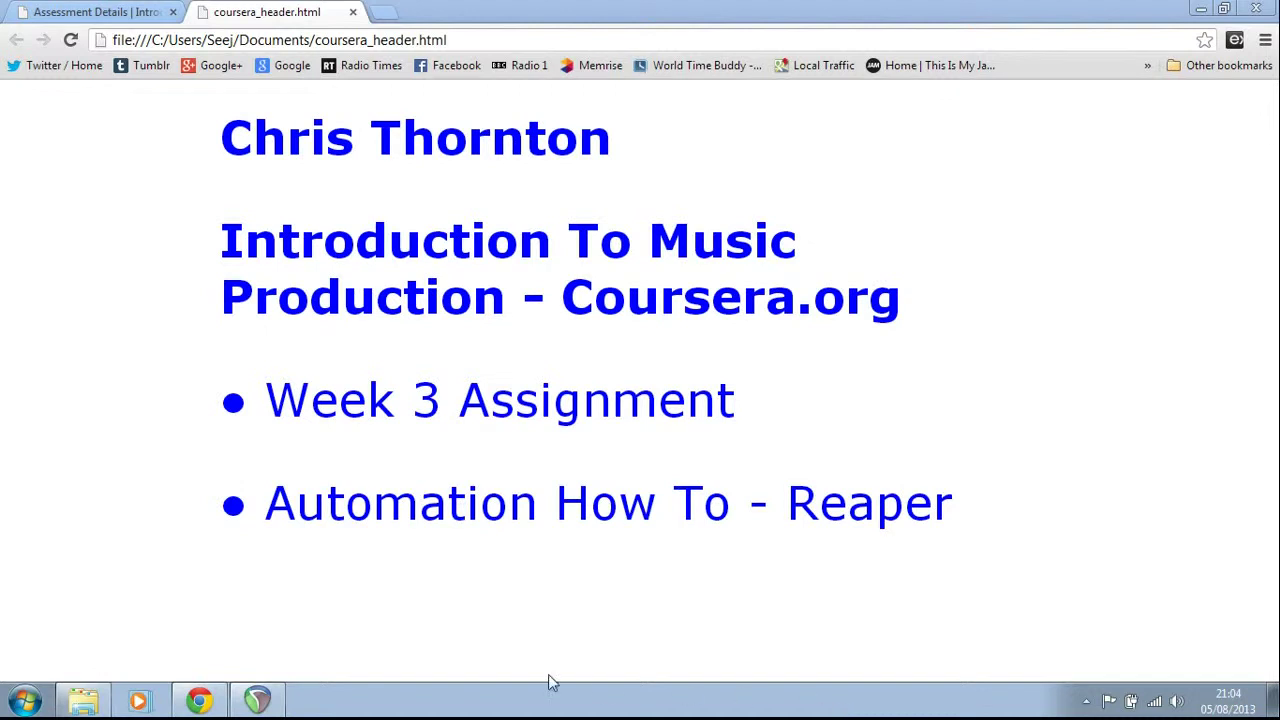
# Step: Bring the Steroid Bass project forward, play the breakbeat from the start, then stop
pyautogui.click(258, 700)
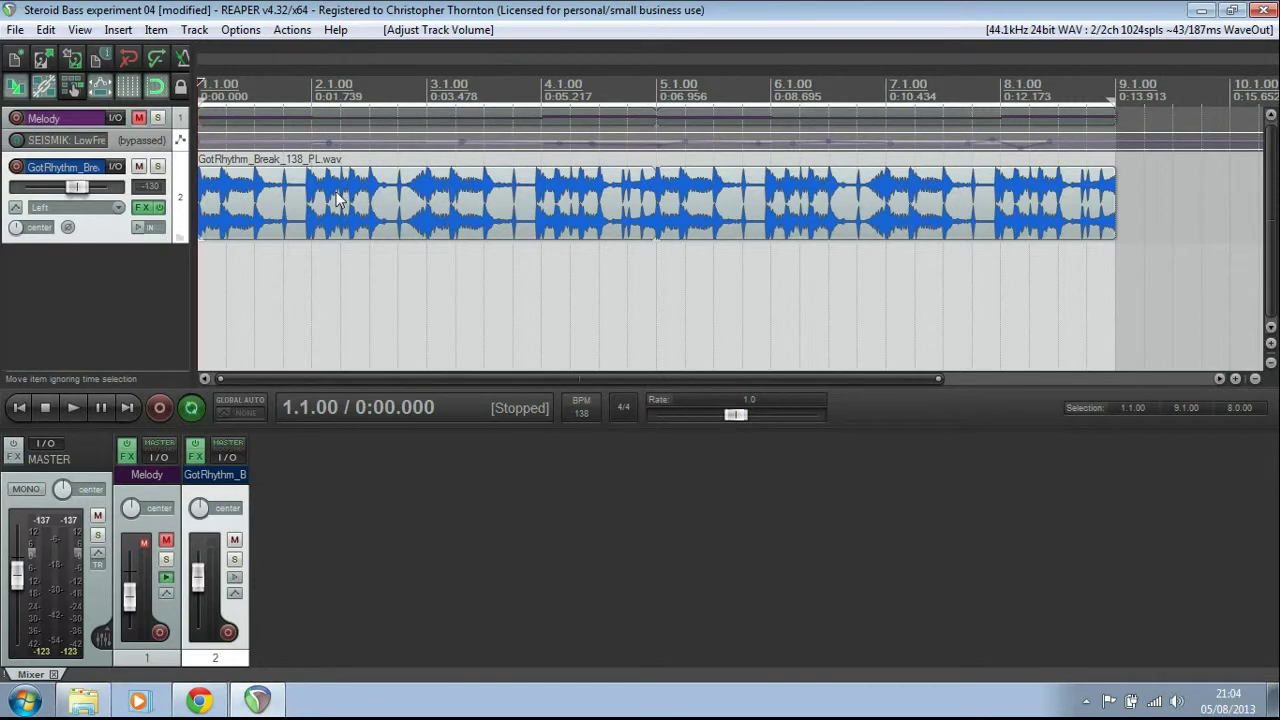
pyautogui.click(73, 407)
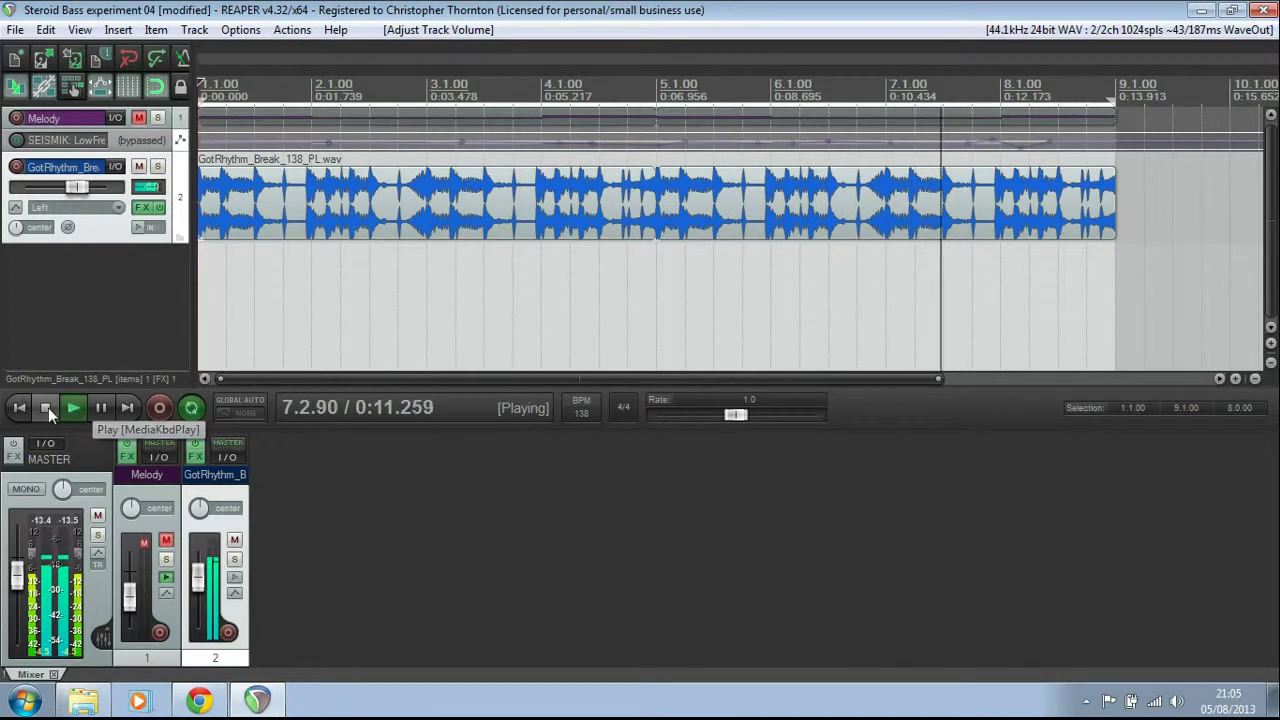
pyautogui.click(42, 407)
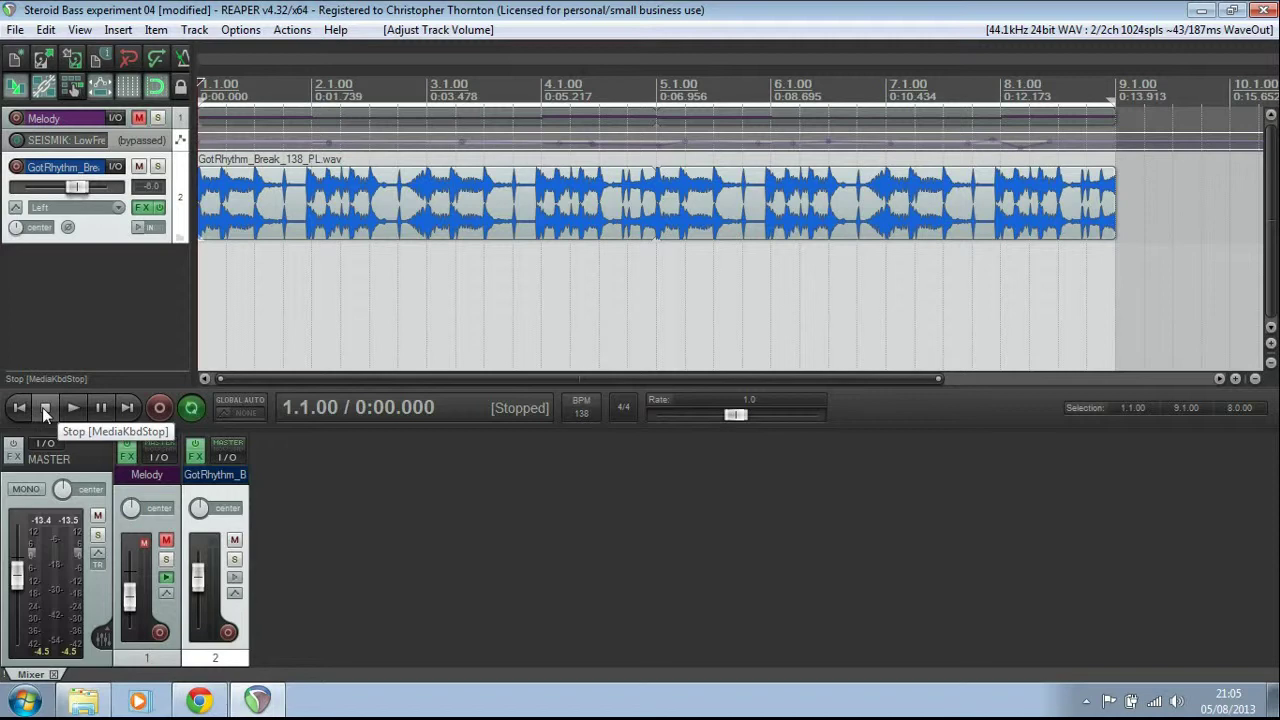
pyautogui.click(14, 210)
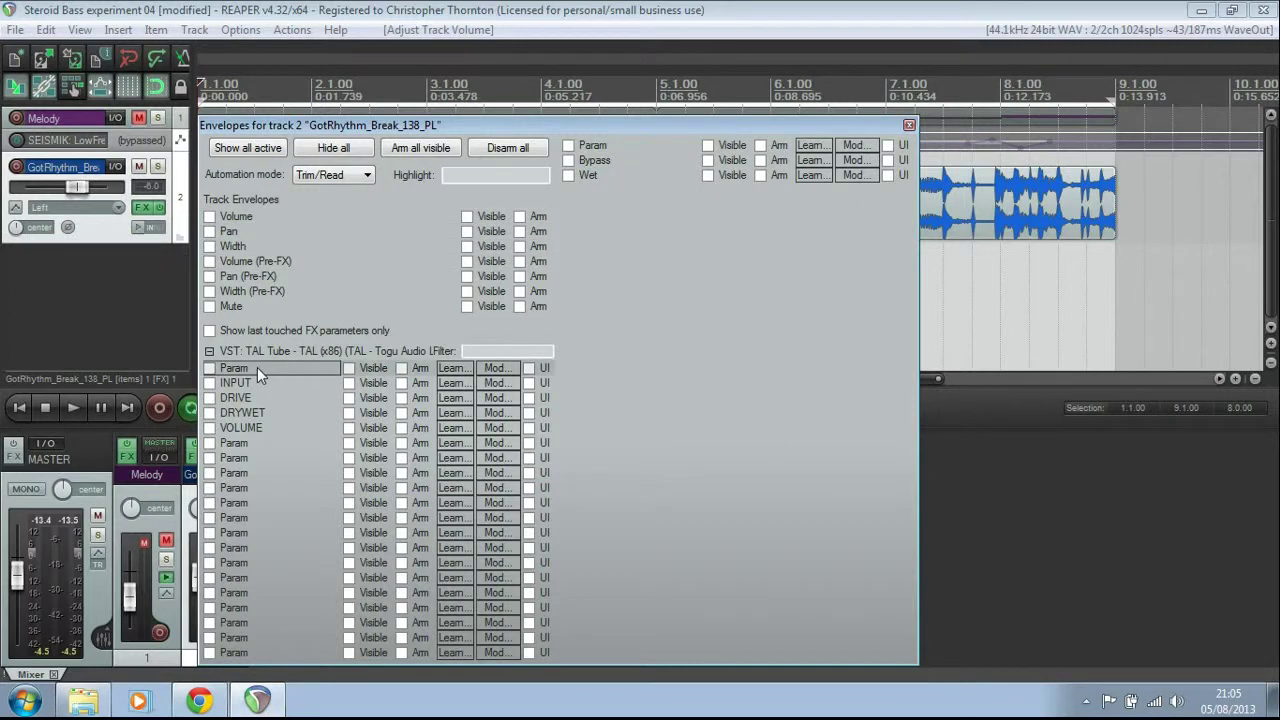
# Step: Activate and show track 2's Volume envelope, keeping automation mode at Trim/Read
pyautogui.click(233, 219)
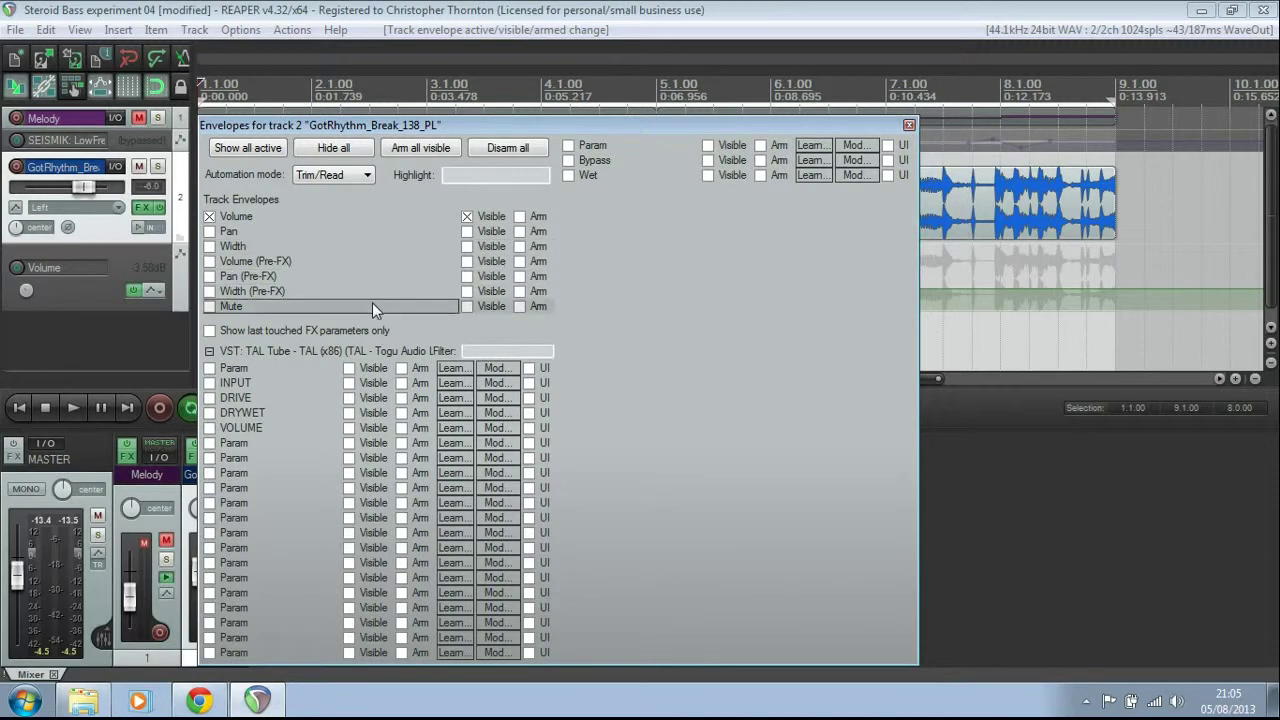
pyautogui.click(368, 178)
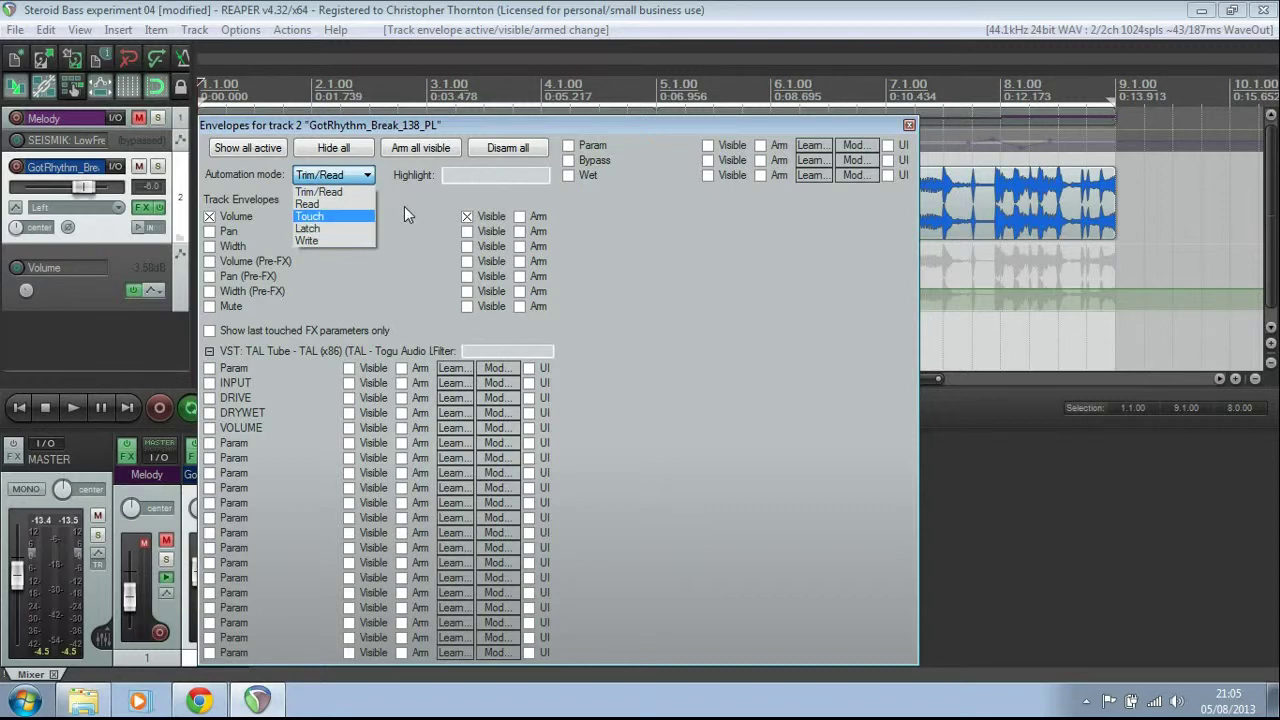
pyautogui.click(404, 206)
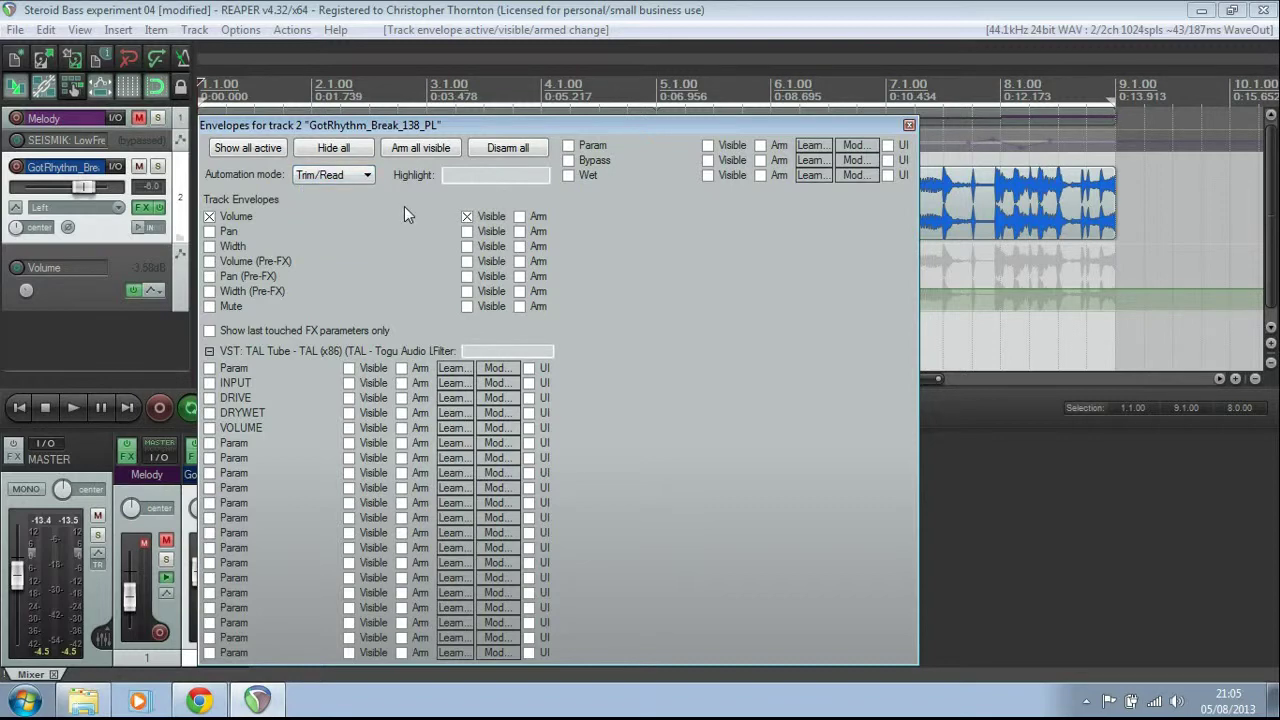
pyautogui.click(908, 126)
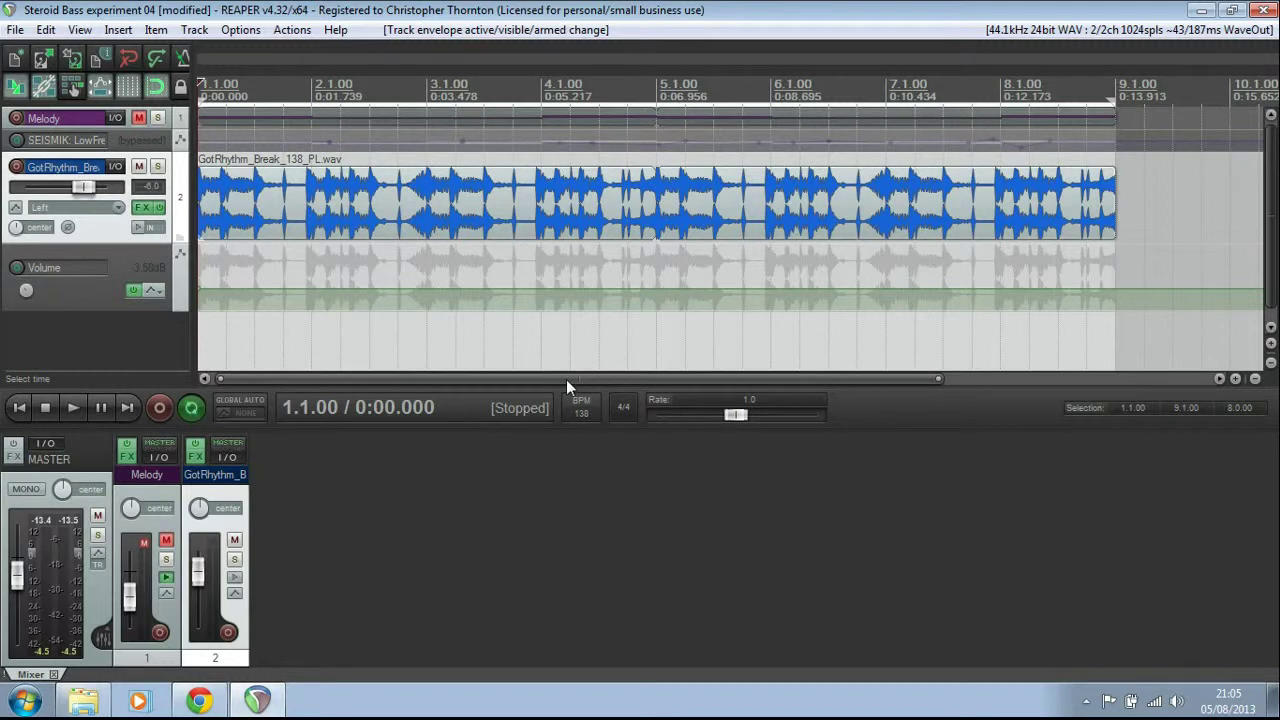
# Step: During playback, raise the Volume envelope, freehand-draw a curve from bar 3.4 to 5.3, and add a point
pyautogui.click(73, 407)
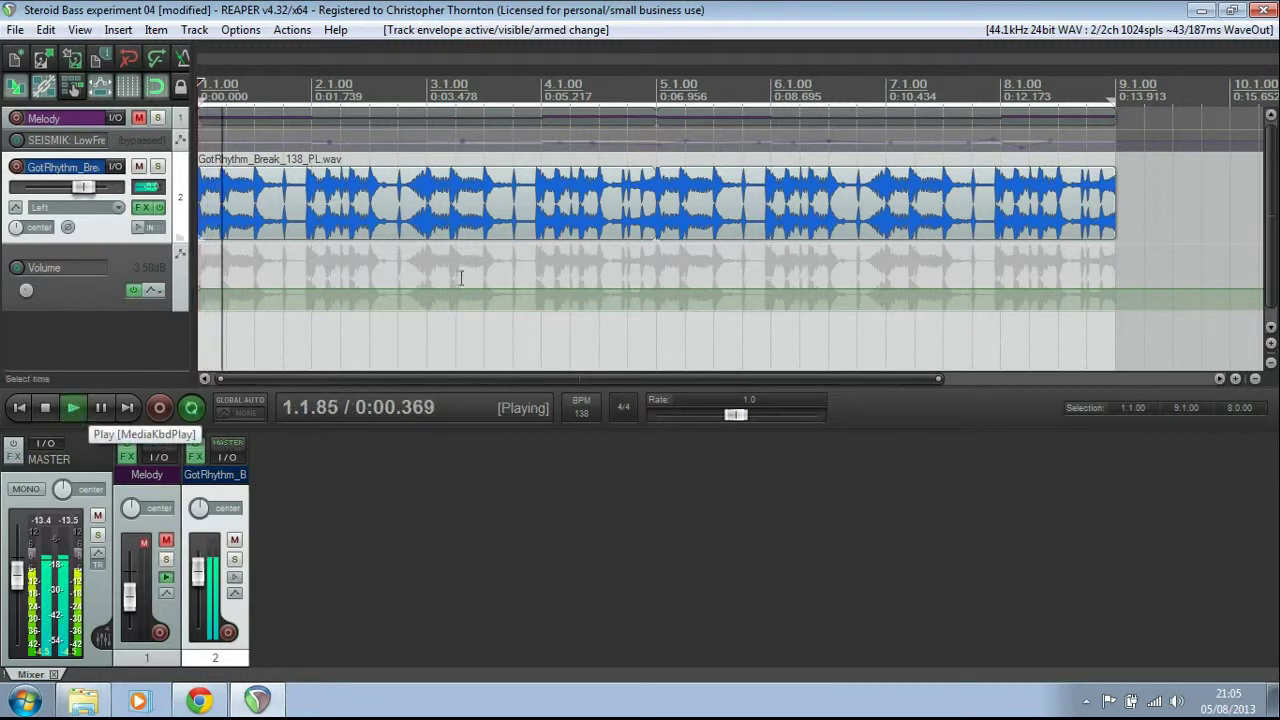
pyautogui.moveTo(524, 289)
pyautogui.mouseDown()
pyautogui.moveTo(524, 266)
pyautogui.moveTo(521, 293)
pyautogui.mouseUp()
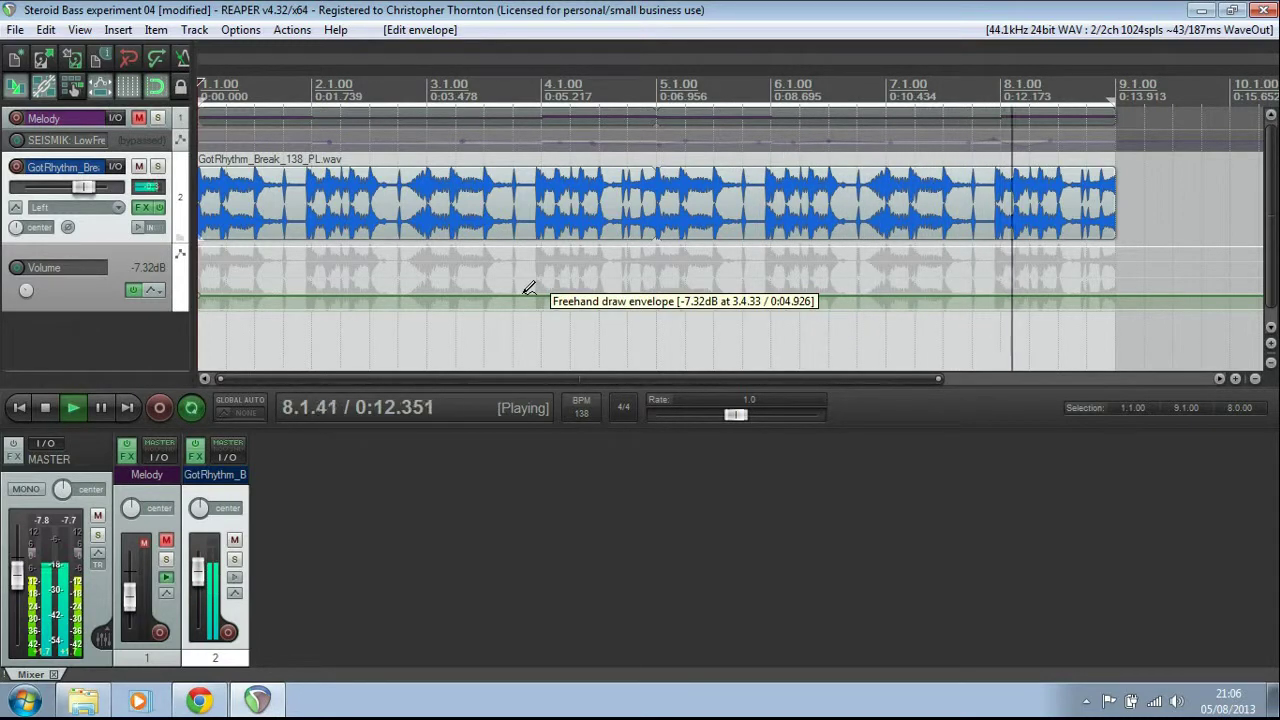
pyautogui.moveTo(522, 294)
pyautogui.mouseDown()
pyautogui.moveTo(585, 275)
pyautogui.moveTo(625, 275)
pyautogui.moveTo(649, 293)
pyautogui.moveTo(726, 273)
pyautogui.moveTo(812, 274)
pyautogui.mouseUp()
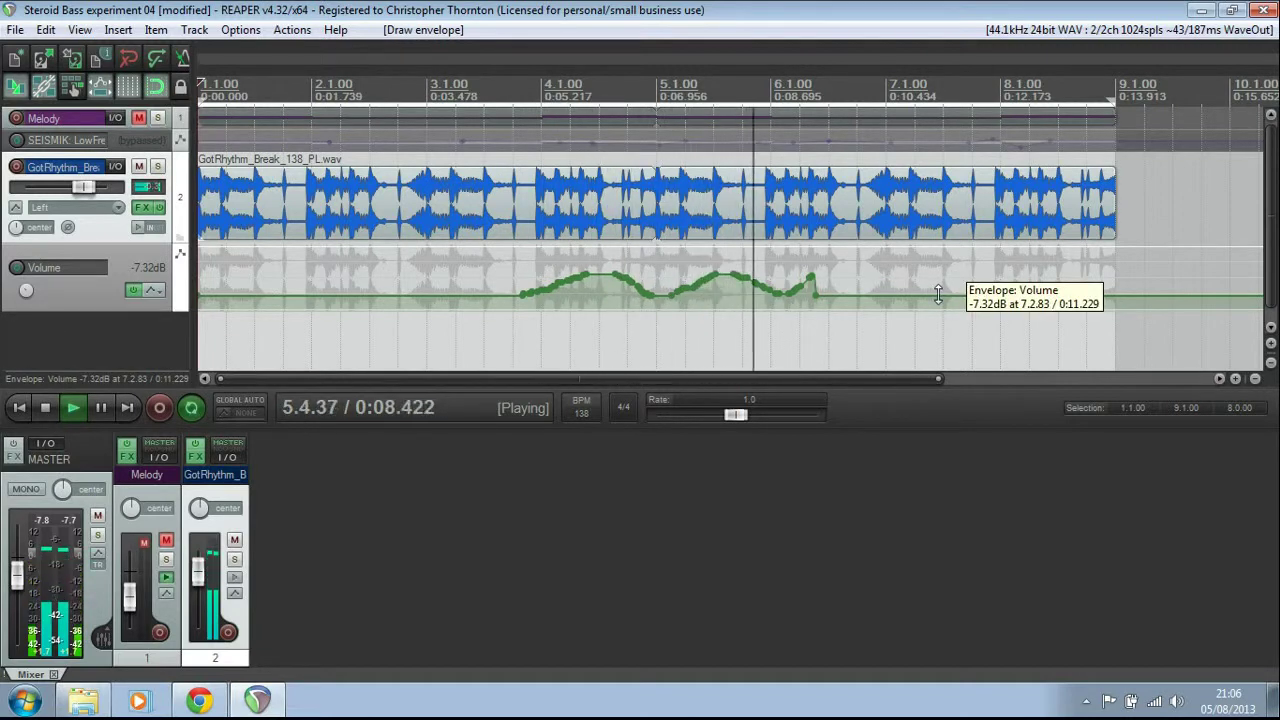
pyautogui.moveTo(938, 294); pyautogui.dragTo(1000, 265)
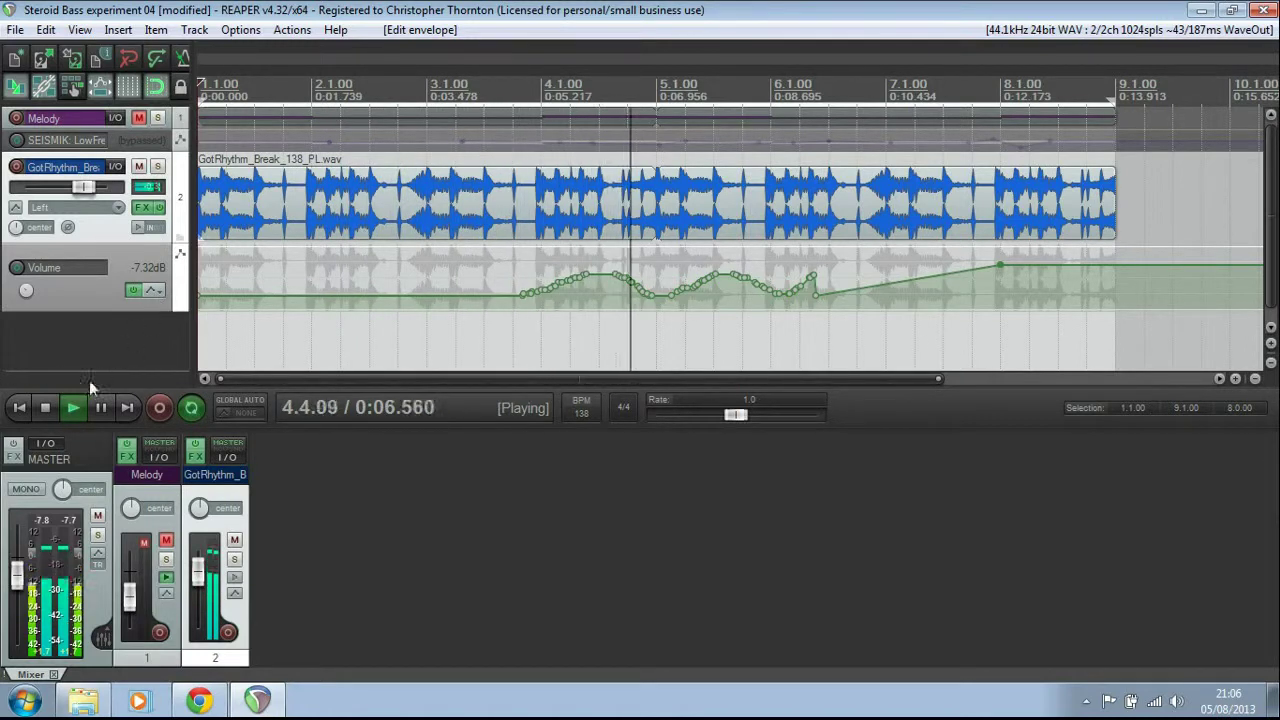
pyautogui.click(38, 408)
# Step: Delete the break track's Volume envelope and bring up its TAL-Tube plugin window
pyautogui.click(93, 272)
pyautogui.press('Delete')
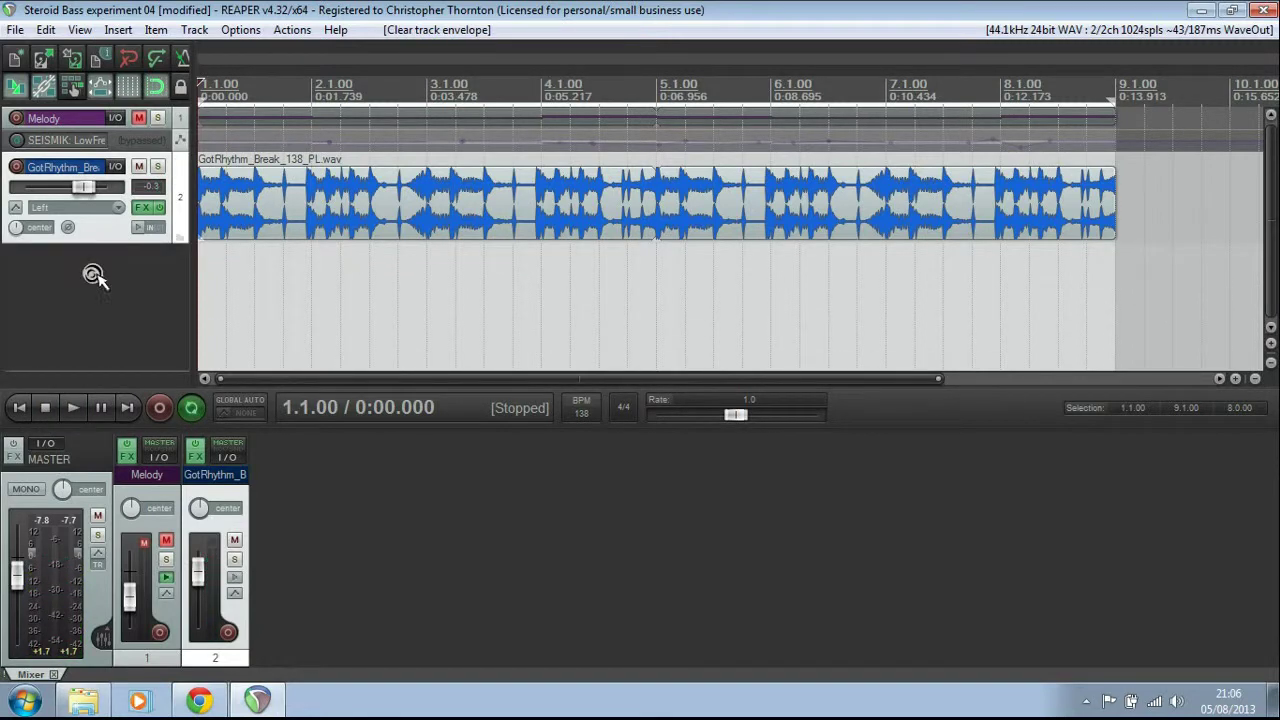
pyautogui.click(142, 208)
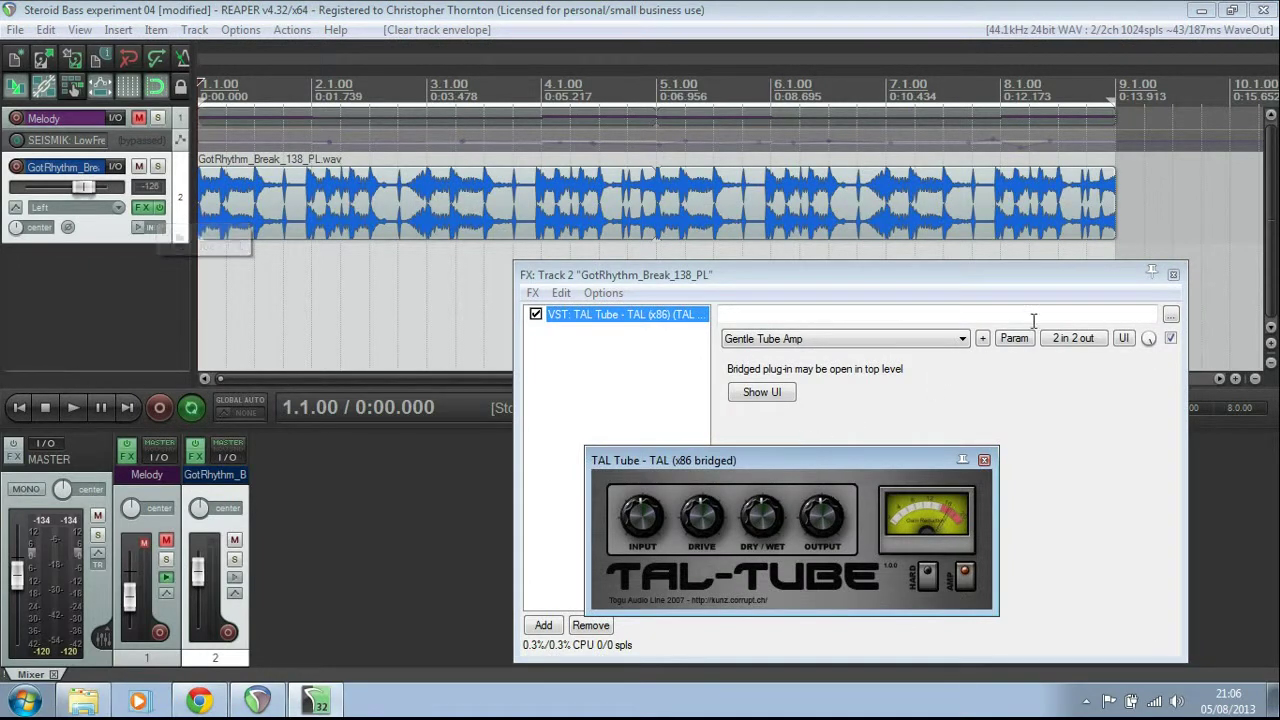
pyautogui.click(1173, 276)
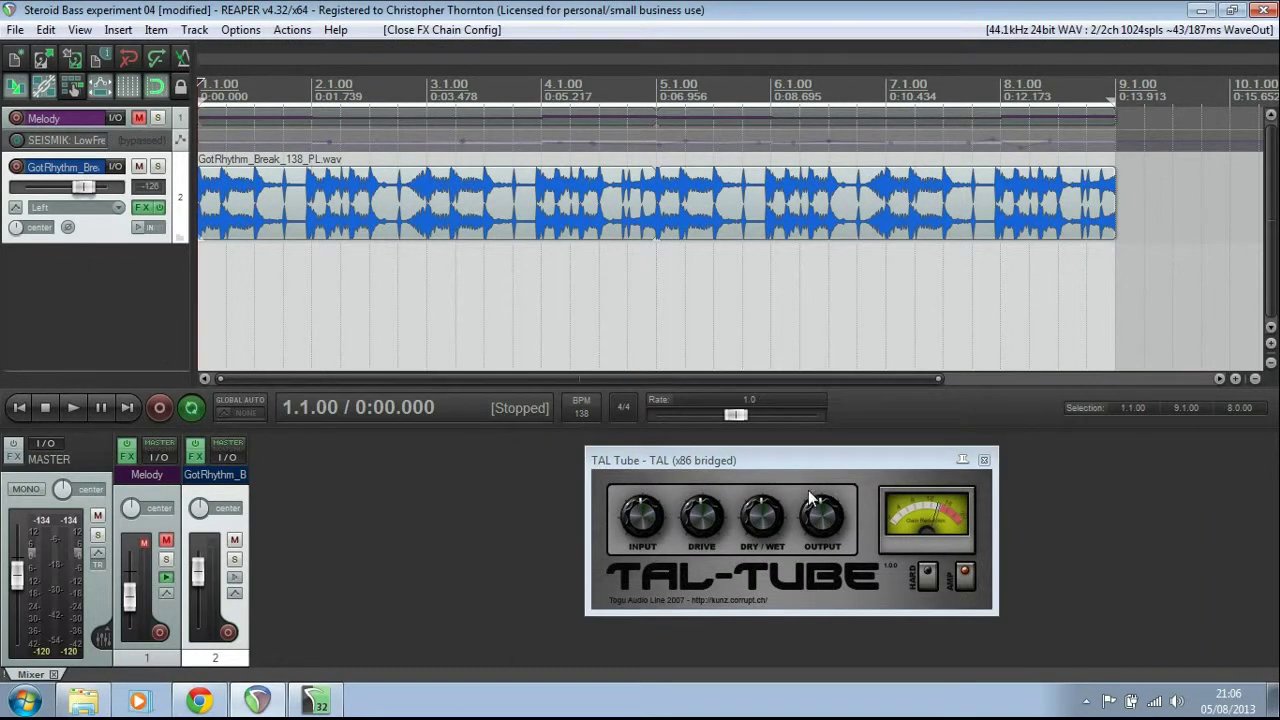
pyautogui.moveTo(822, 451); pyautogui.dragTo(865, 466)
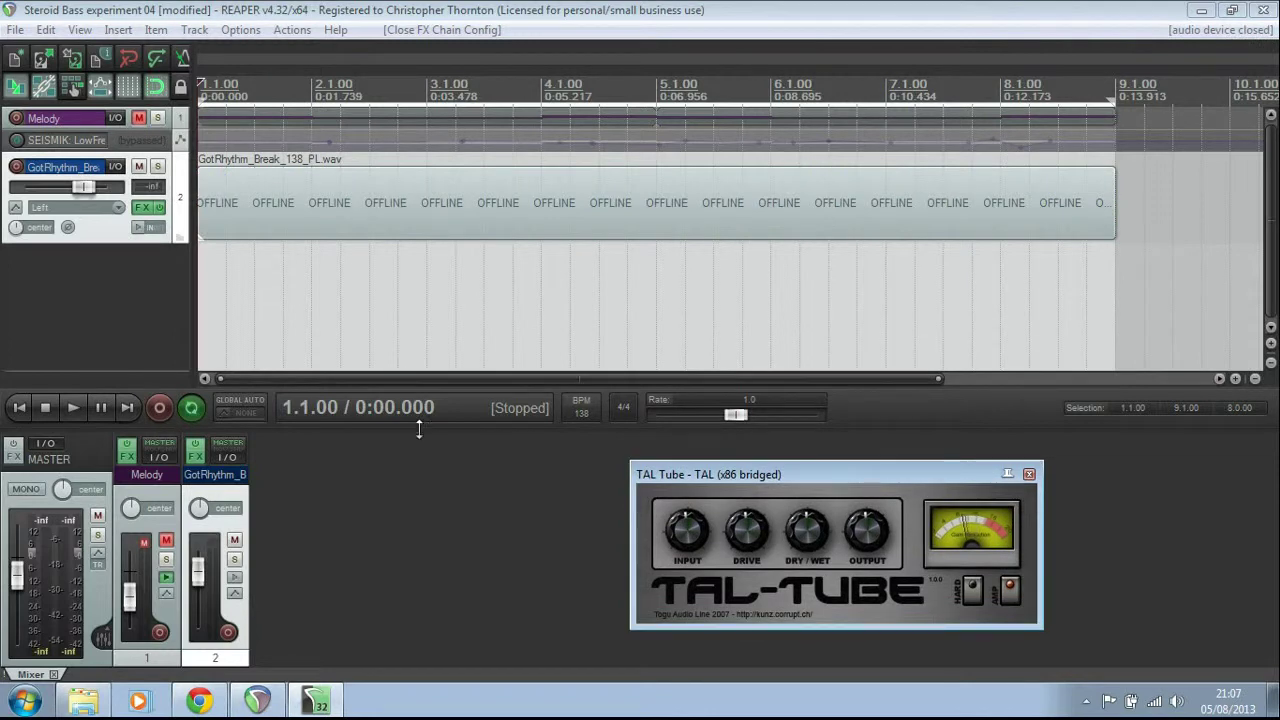
# Step: Play the break and turn TAL-Tube's INPUT up until it clips, pausing at 6.1.29
pyautogui.click(73, 411)
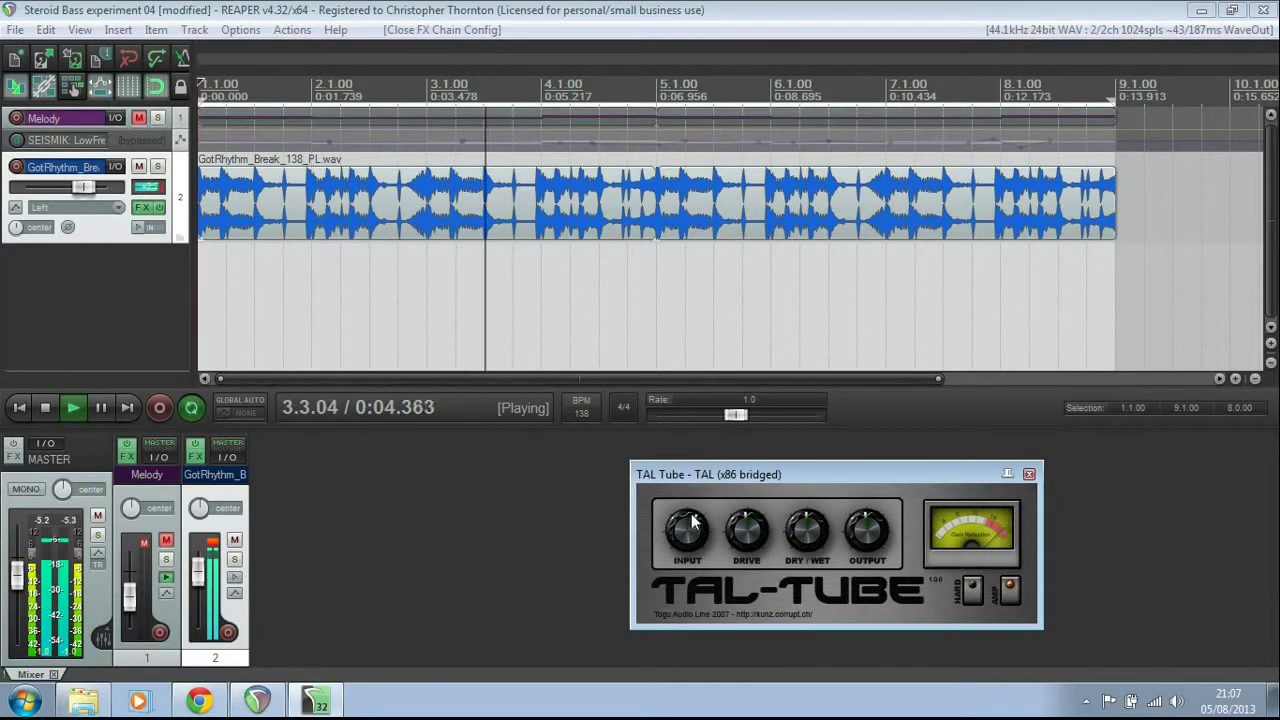
pyautogui.moveTo(677, 538); pyautogui.dragTo(682, 527)
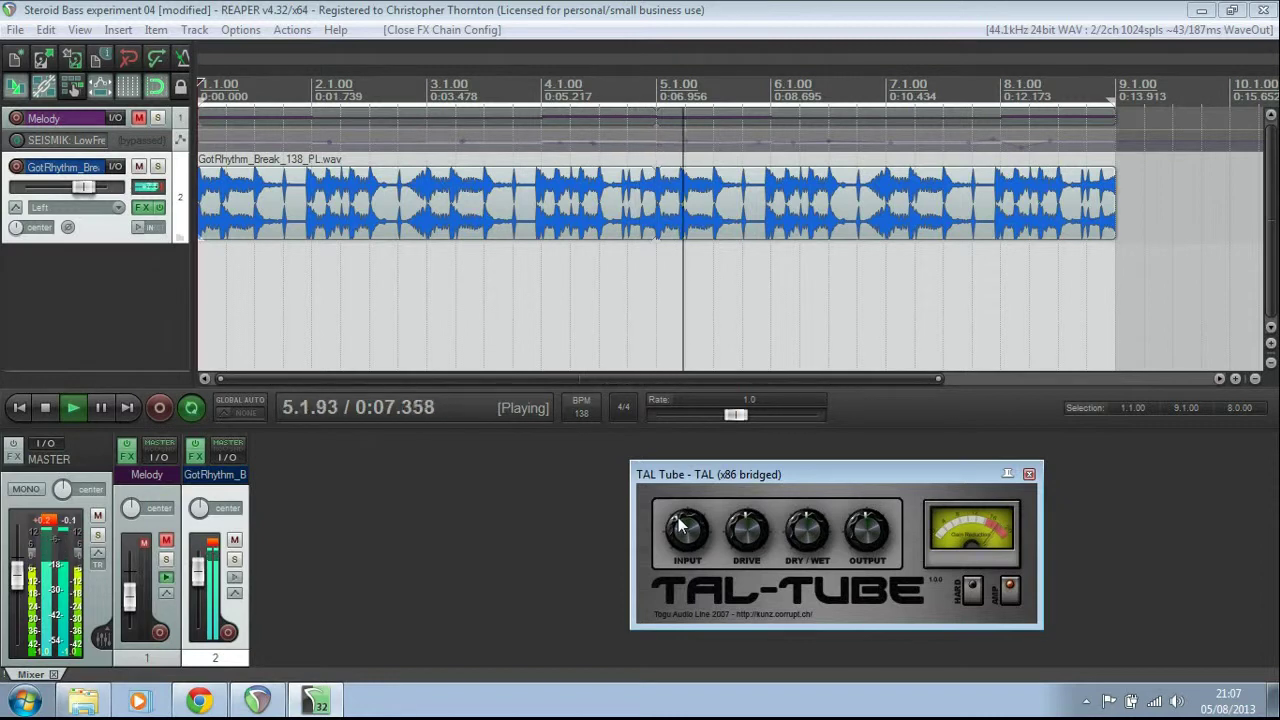
pyautogui.click(108, 415)
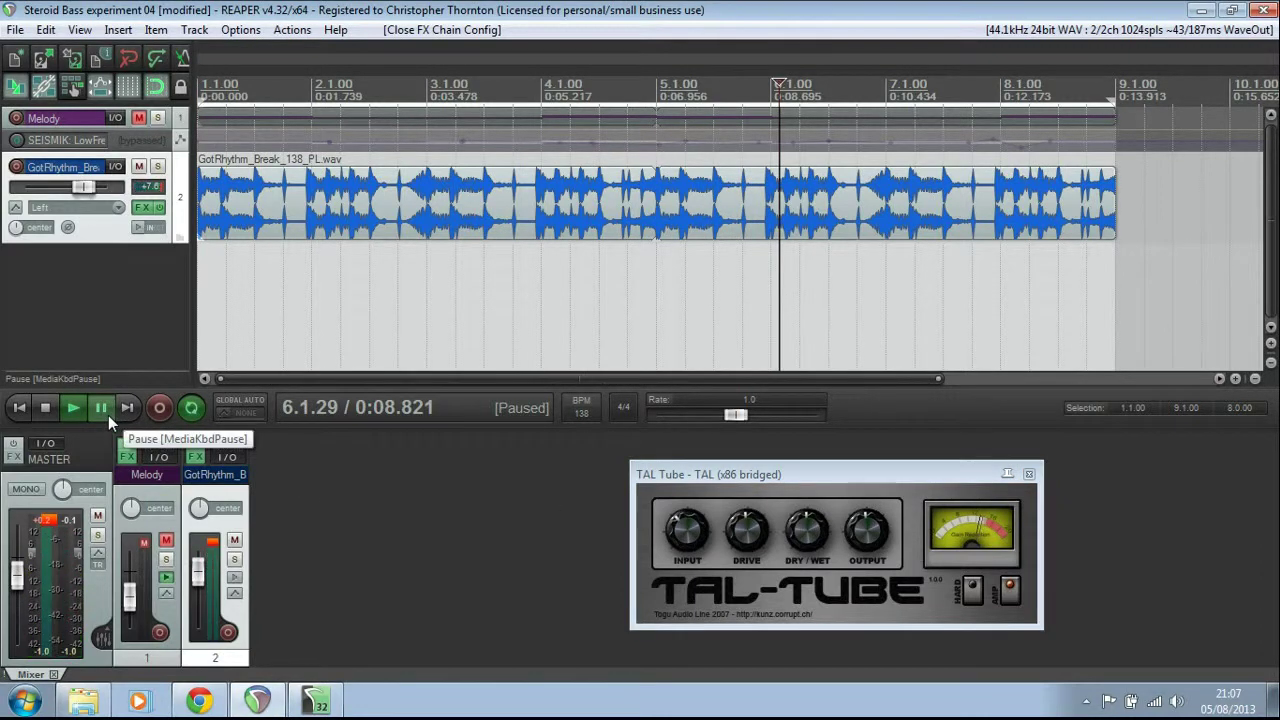
# Step: Enable a visible envelope lane for TAL Tube's INPUT parameter on the break track
pyautogui.click(15, 208)
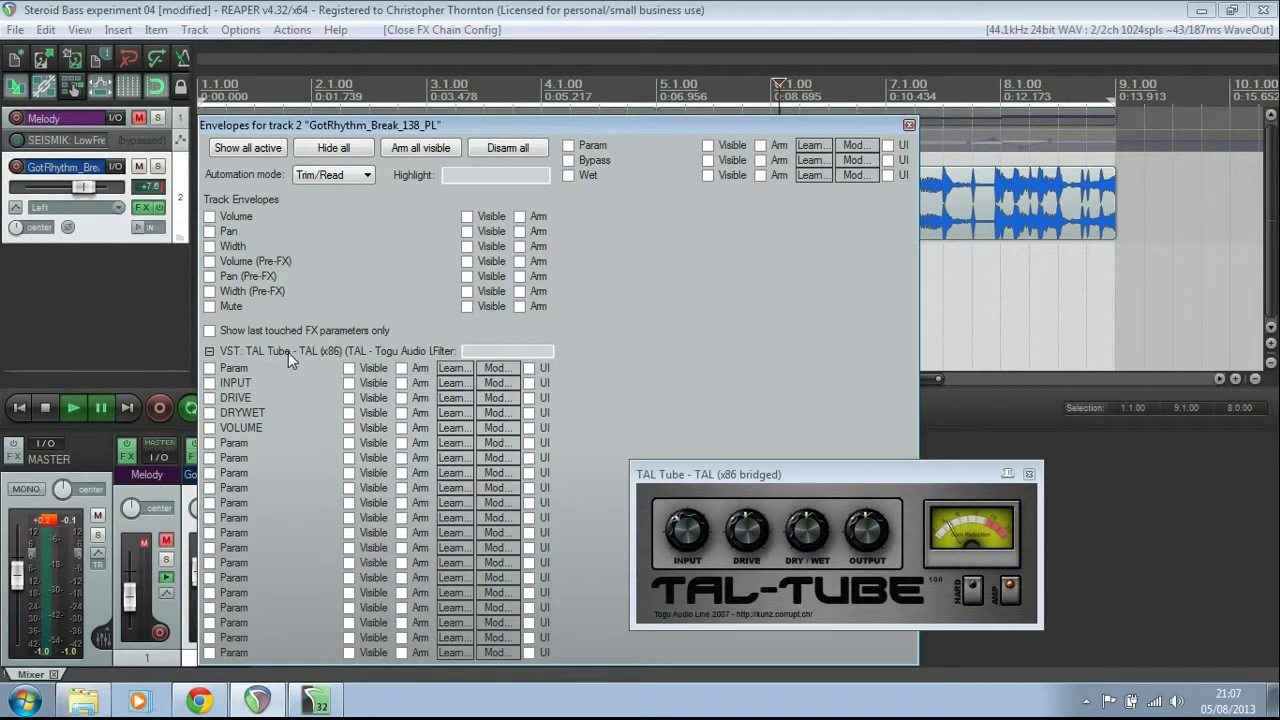
pyautogui.click(233, 388)
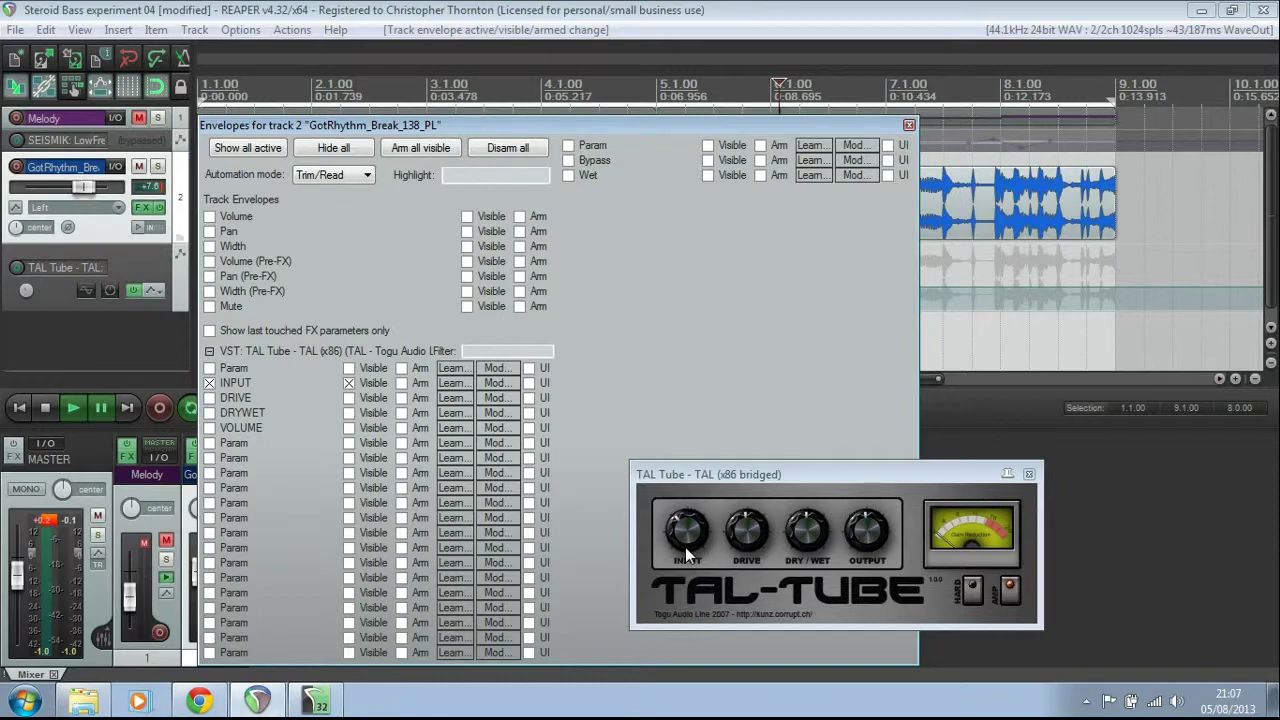
pyautogui.click(908, 126)
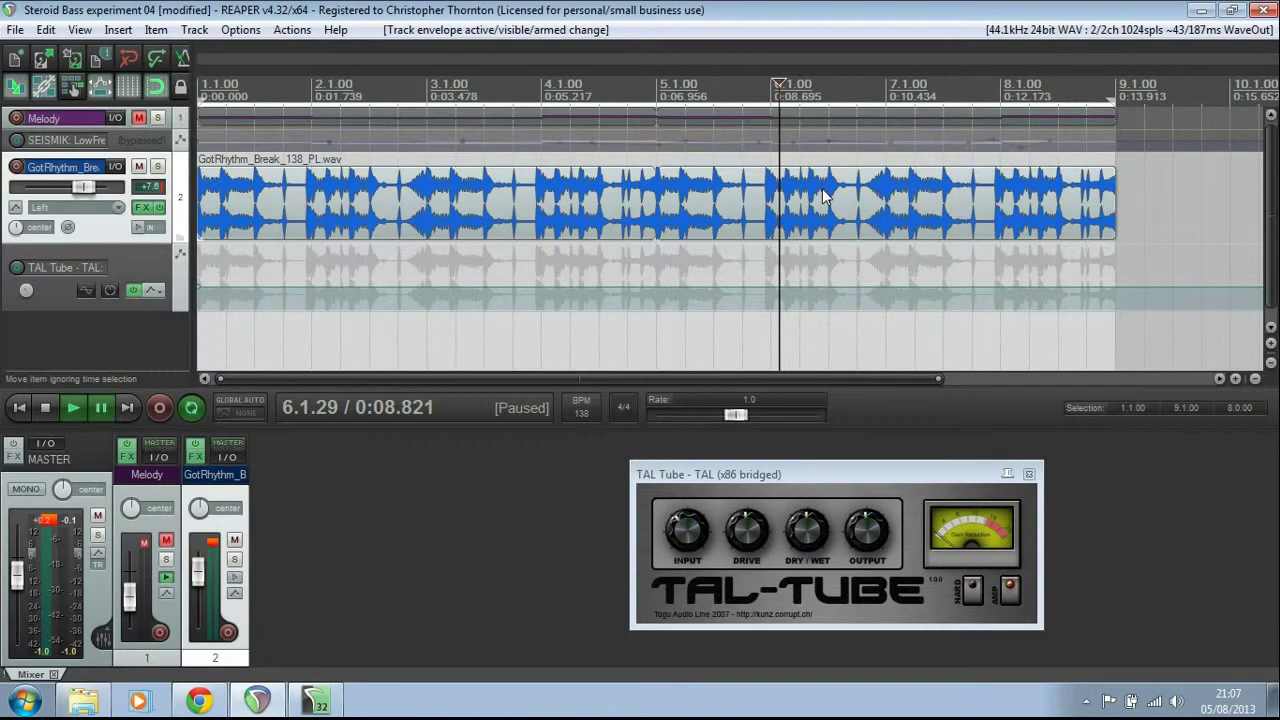
pyautogui.click(95, 409)
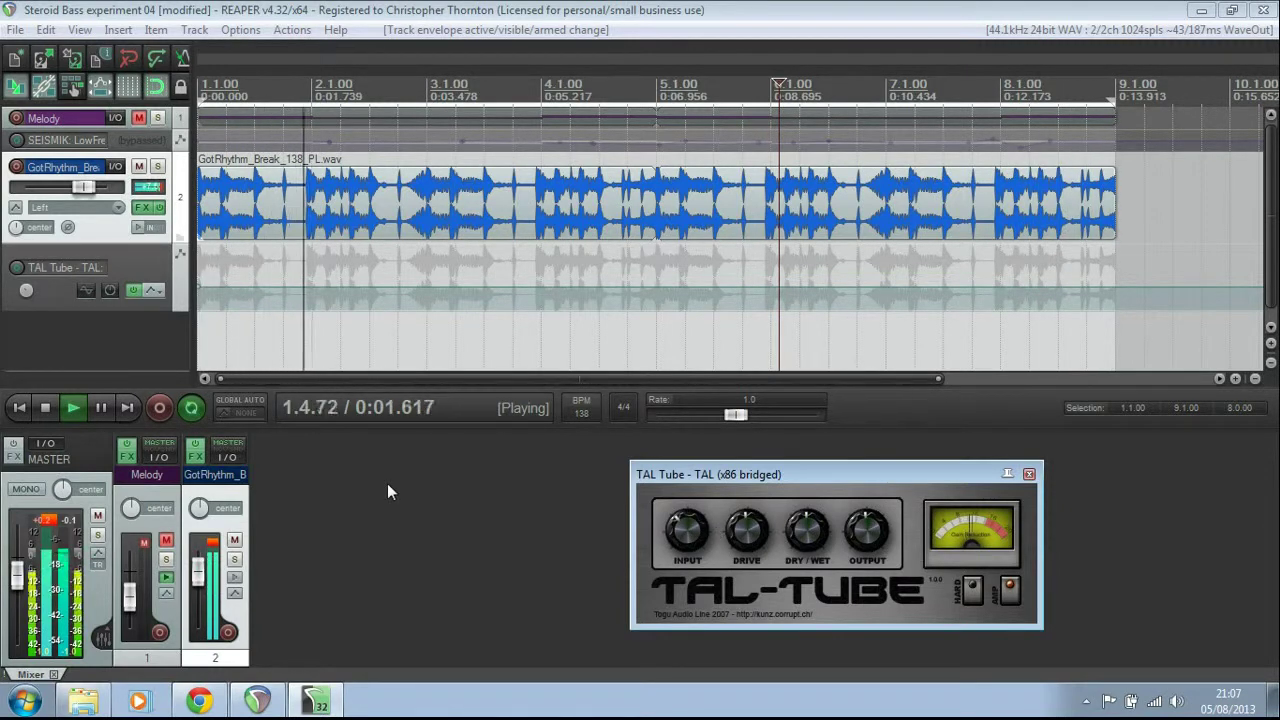
pyautogui.click(101, 407)
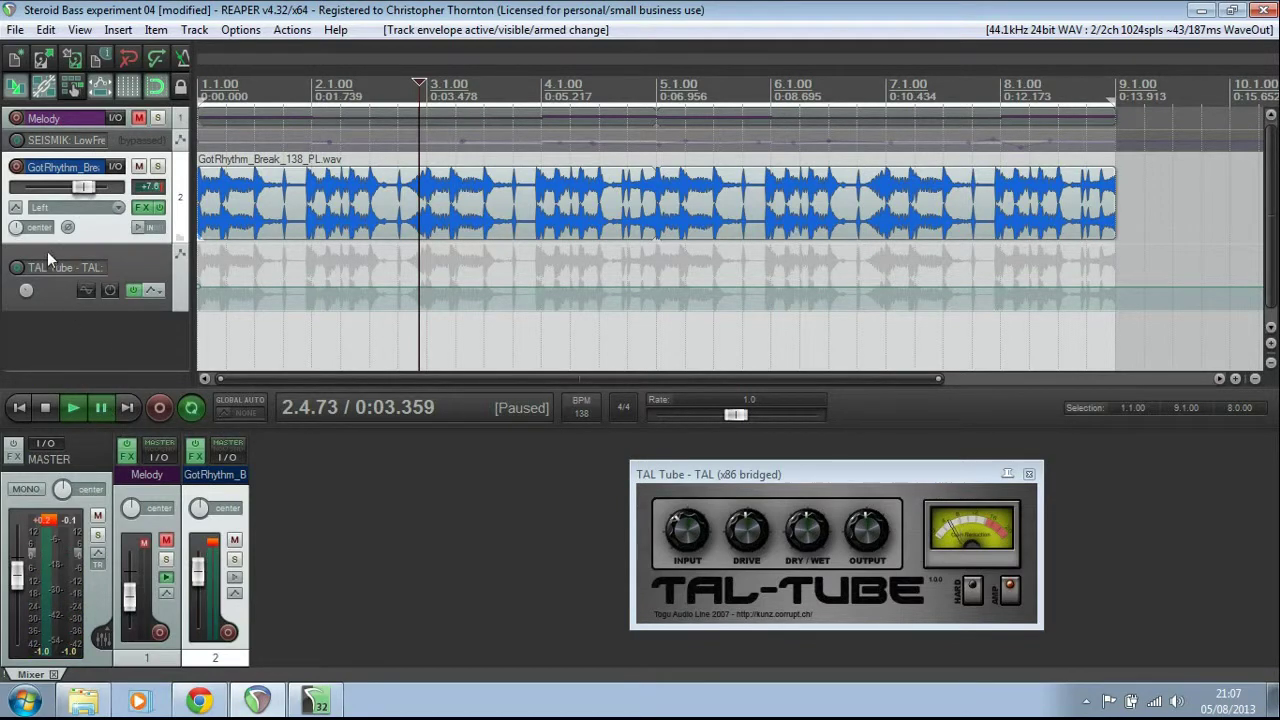
# Step: Switch the break track's automation mode from Trim/Read to Latch
pyautogui.click(16, 214)
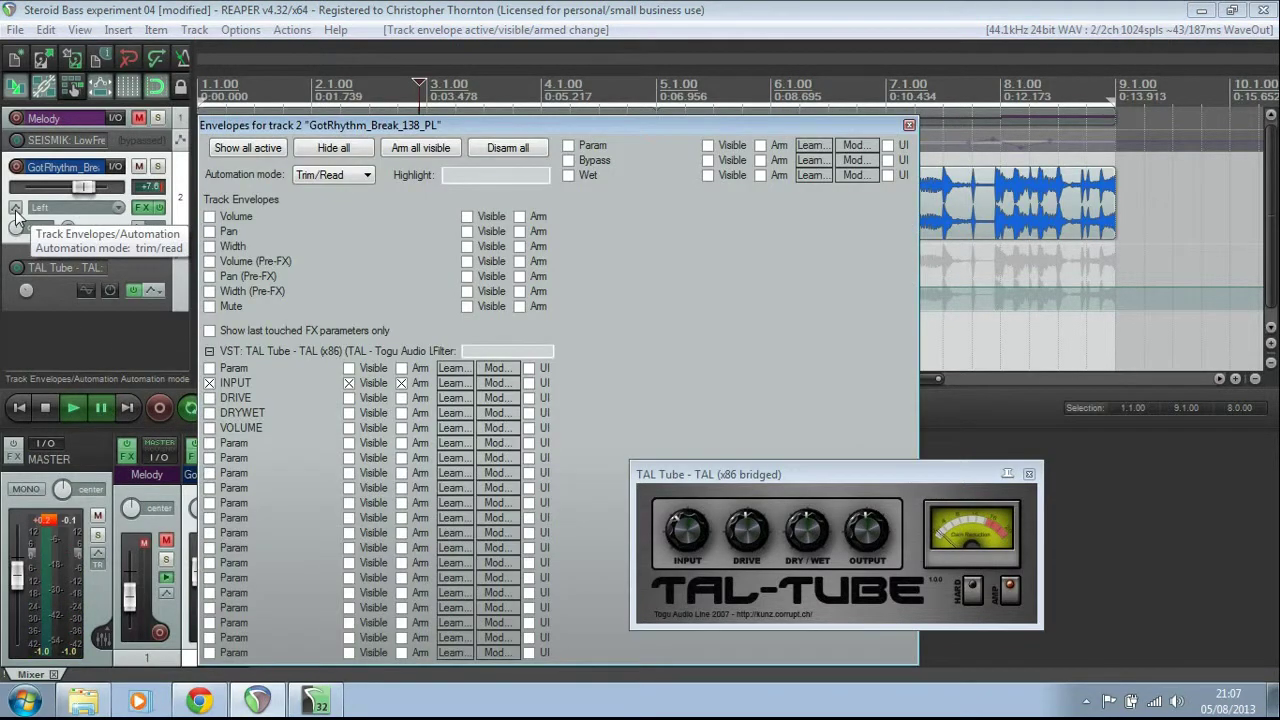
pyautogui.click(367, 177)
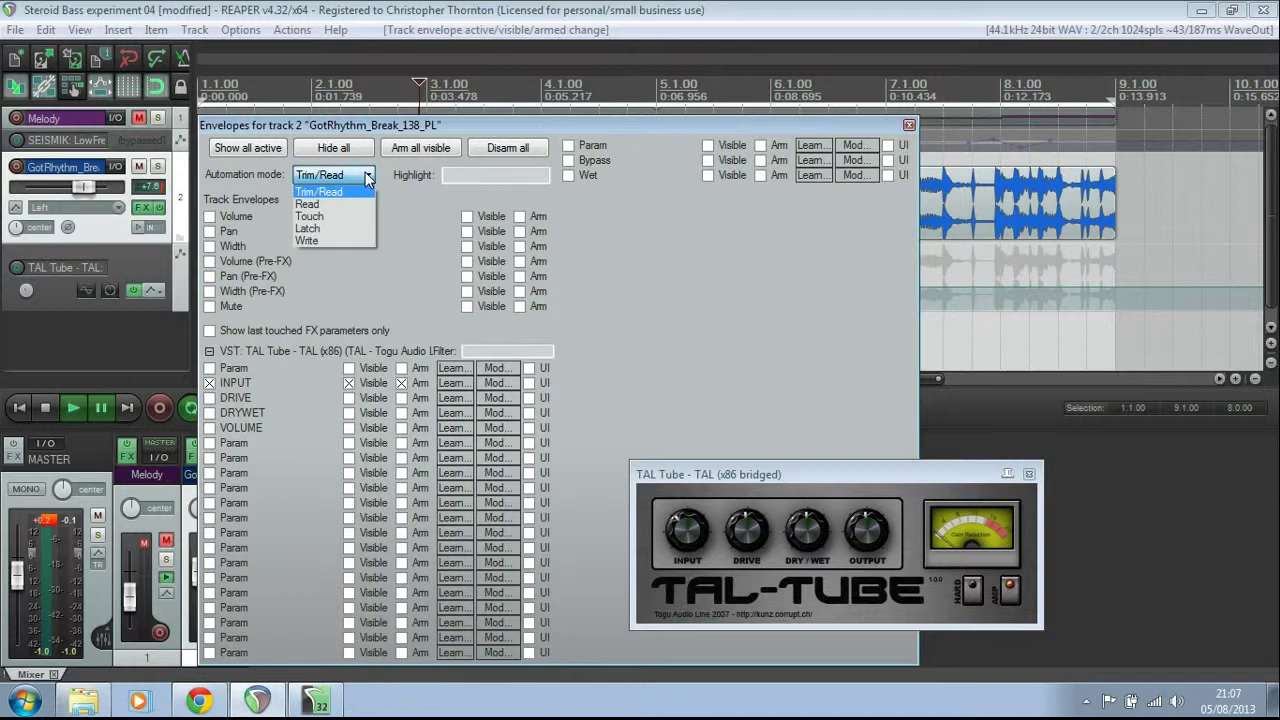
pyautogui.click(331, 229)
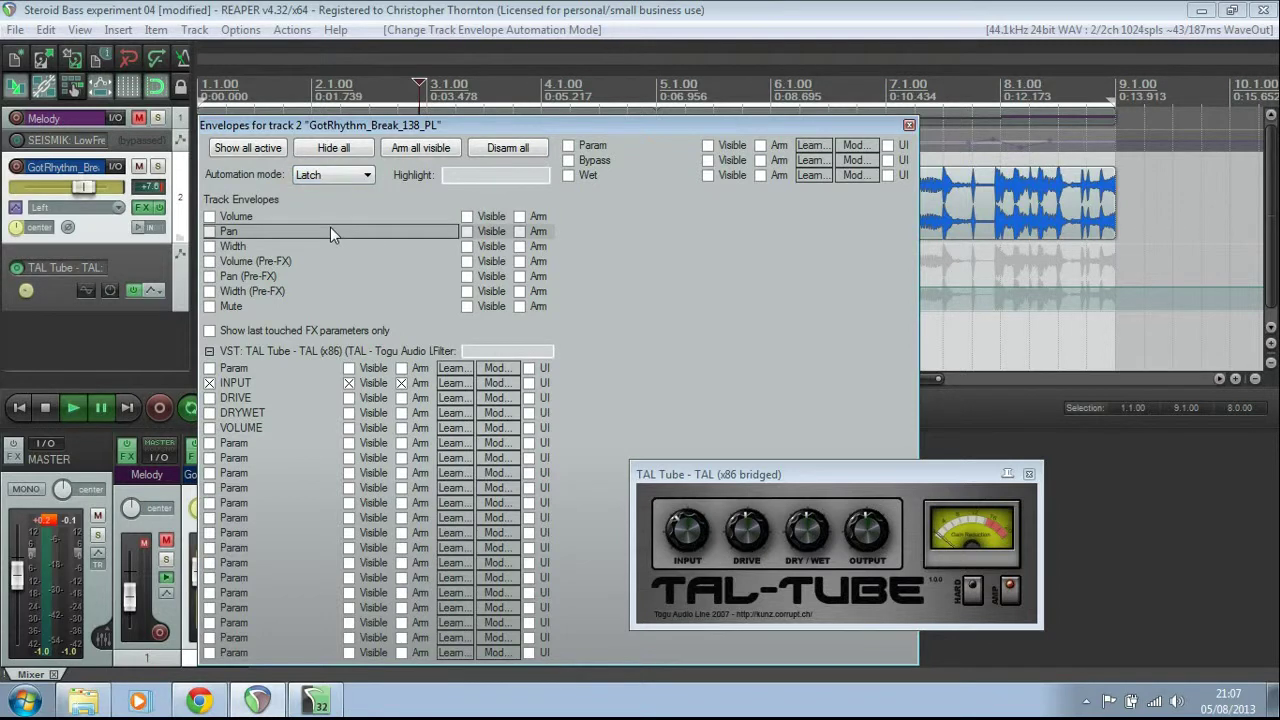
pyautogui.click(908, 127)
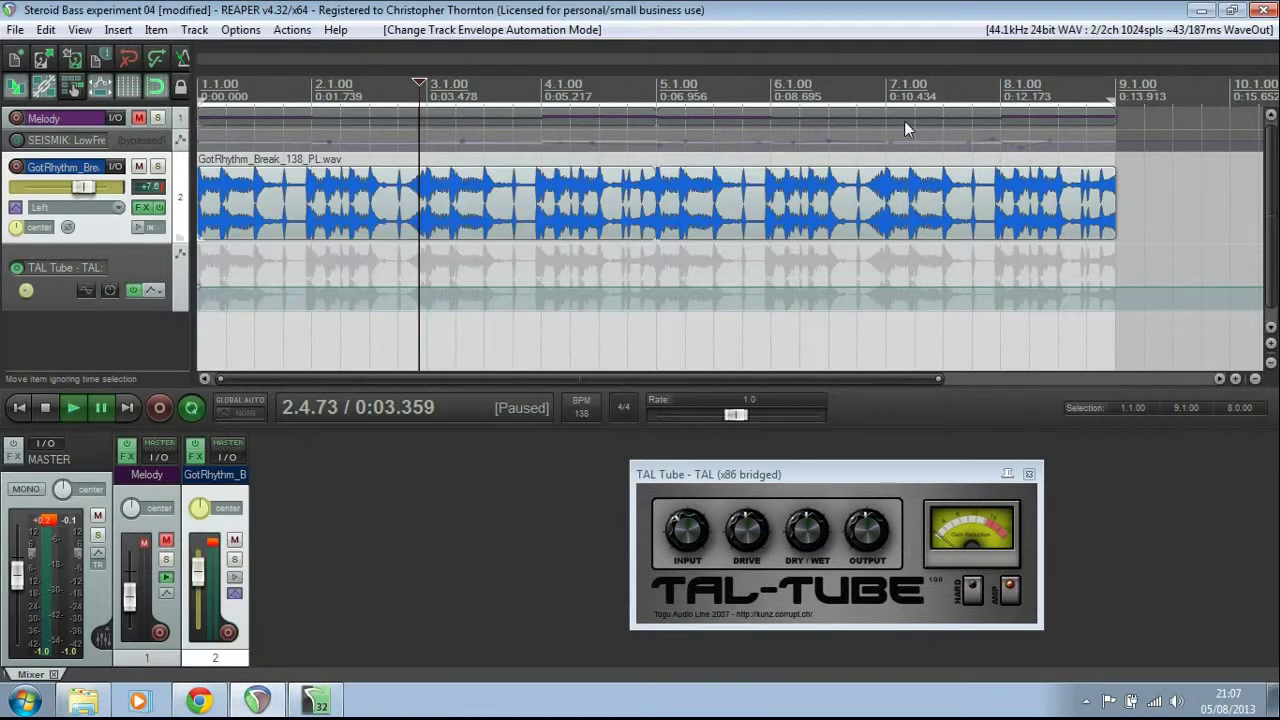
# Step: Record TAL-Tube INPUT rising and falling across bars 3–7, pausing at 8.1.49
pyautogui.click(103, 410)
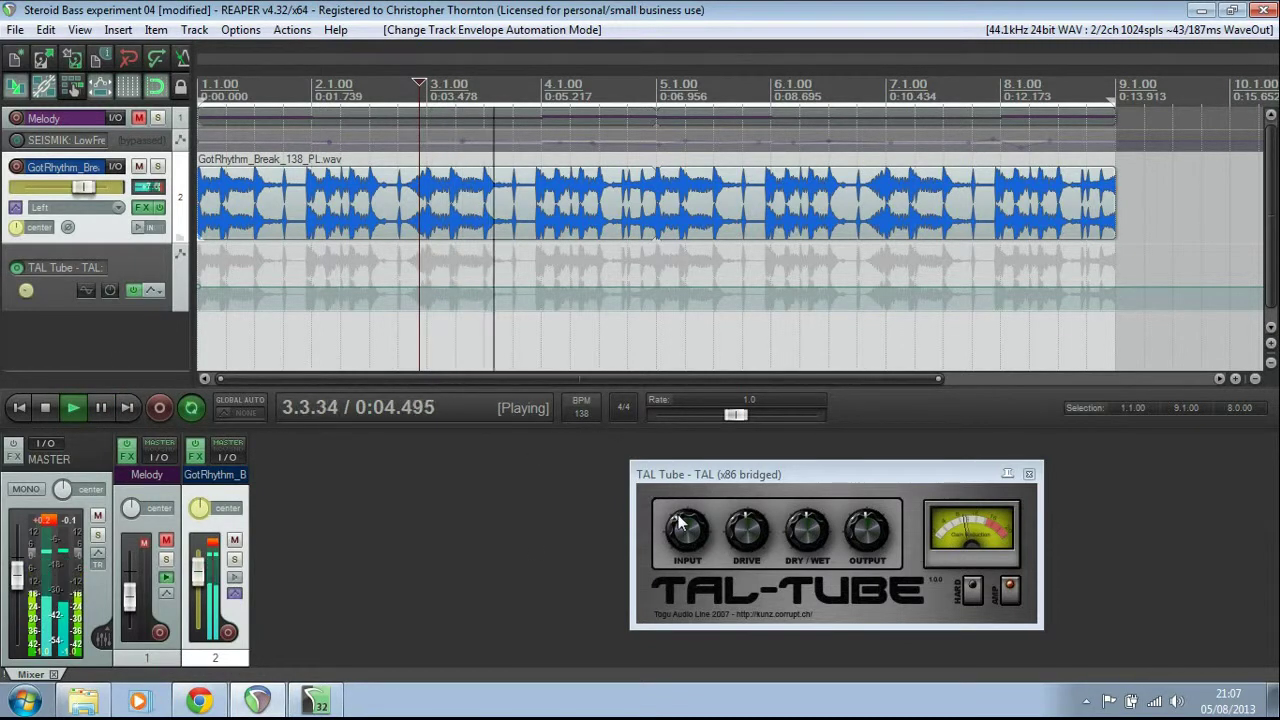
pyautogui.moveTo(680, 522)
pyautogui.mouseDown()
pyautogui.moveTo(690, 515)
pyautogui.moveTo(671, 524)
pyautogui.mouseUp()
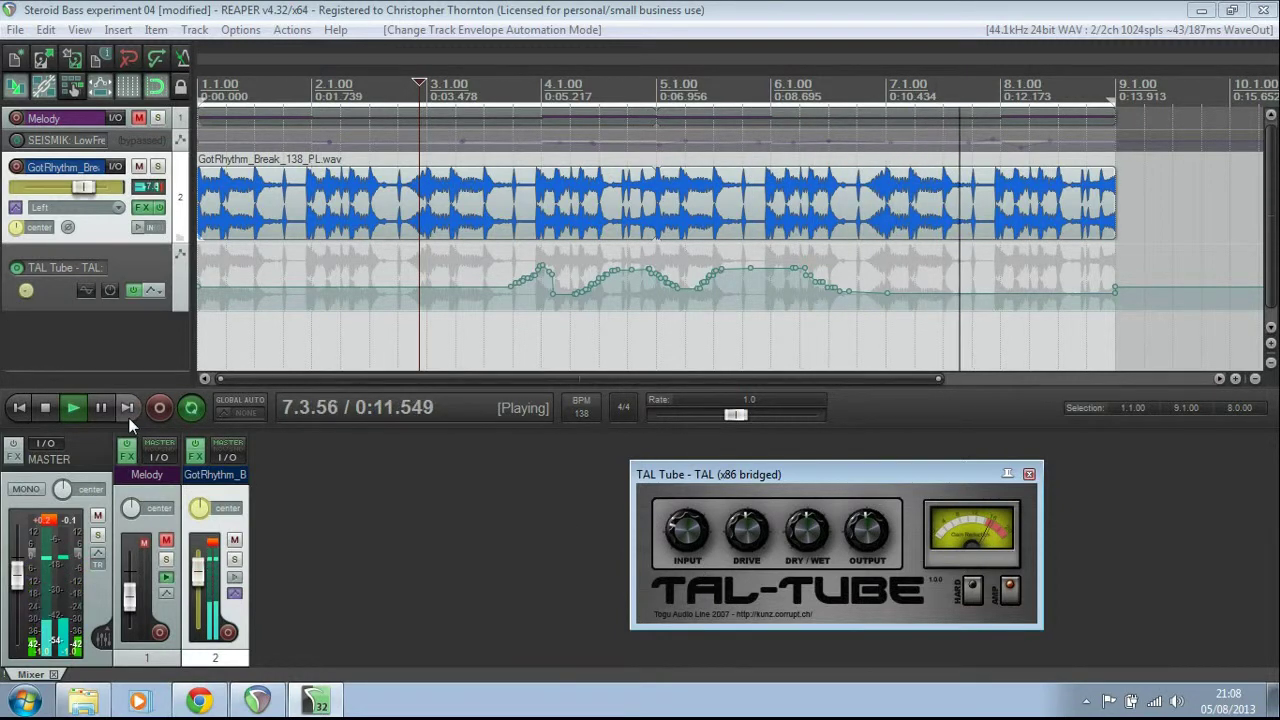
pyautogui.click(101, 407)
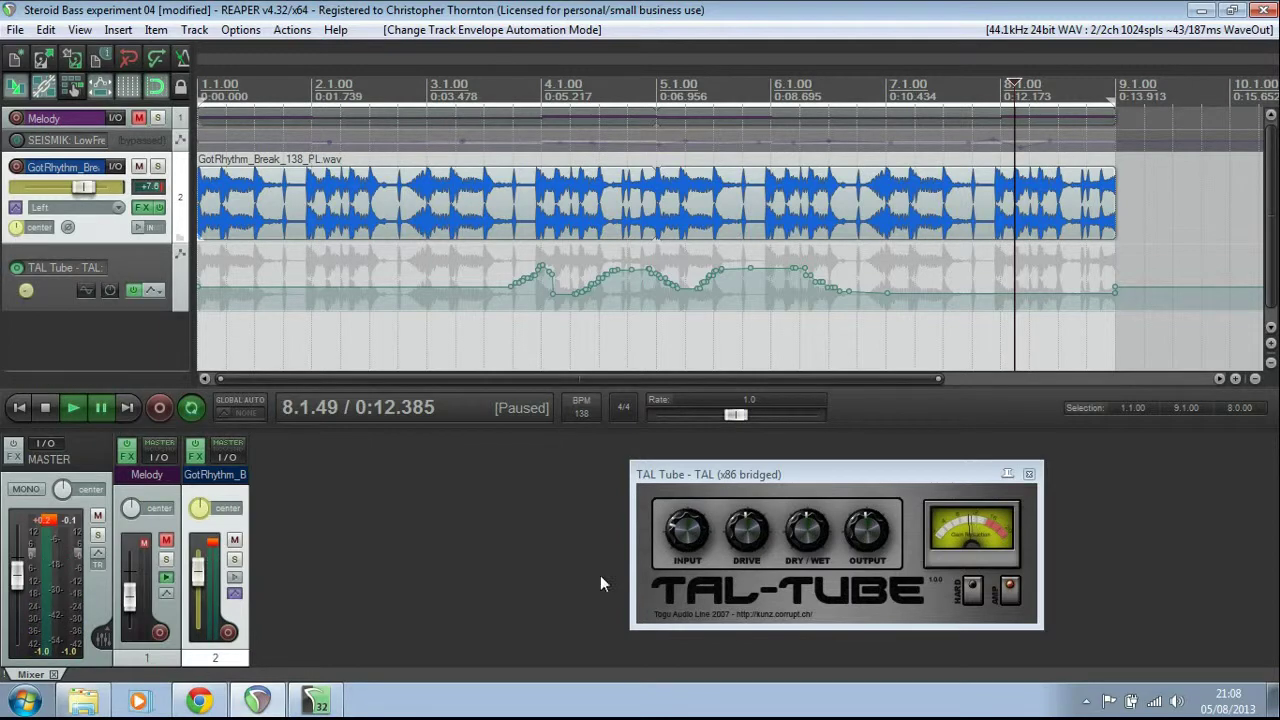
# Step: Set the break track's automation mode back from Latch to Trim/Read
pyautogui.click(14, 210)
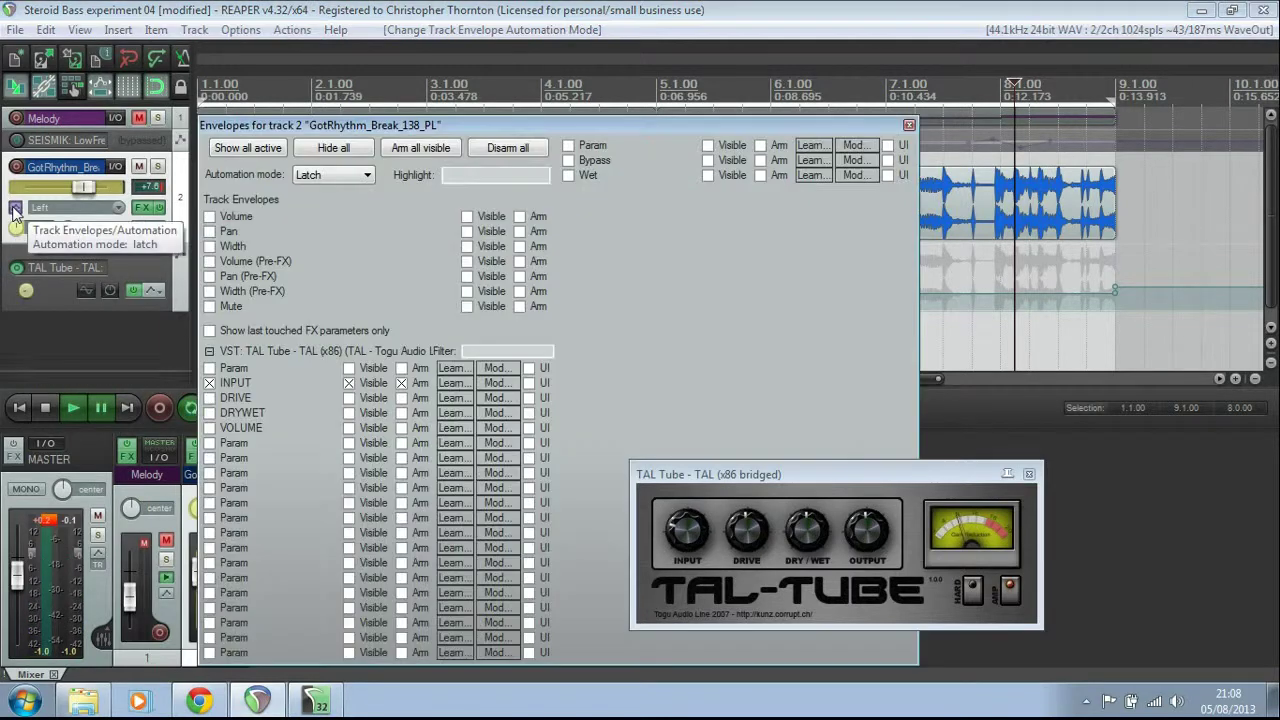
pyautogui.click(368, 172)
pyautogui.click(347, 188)
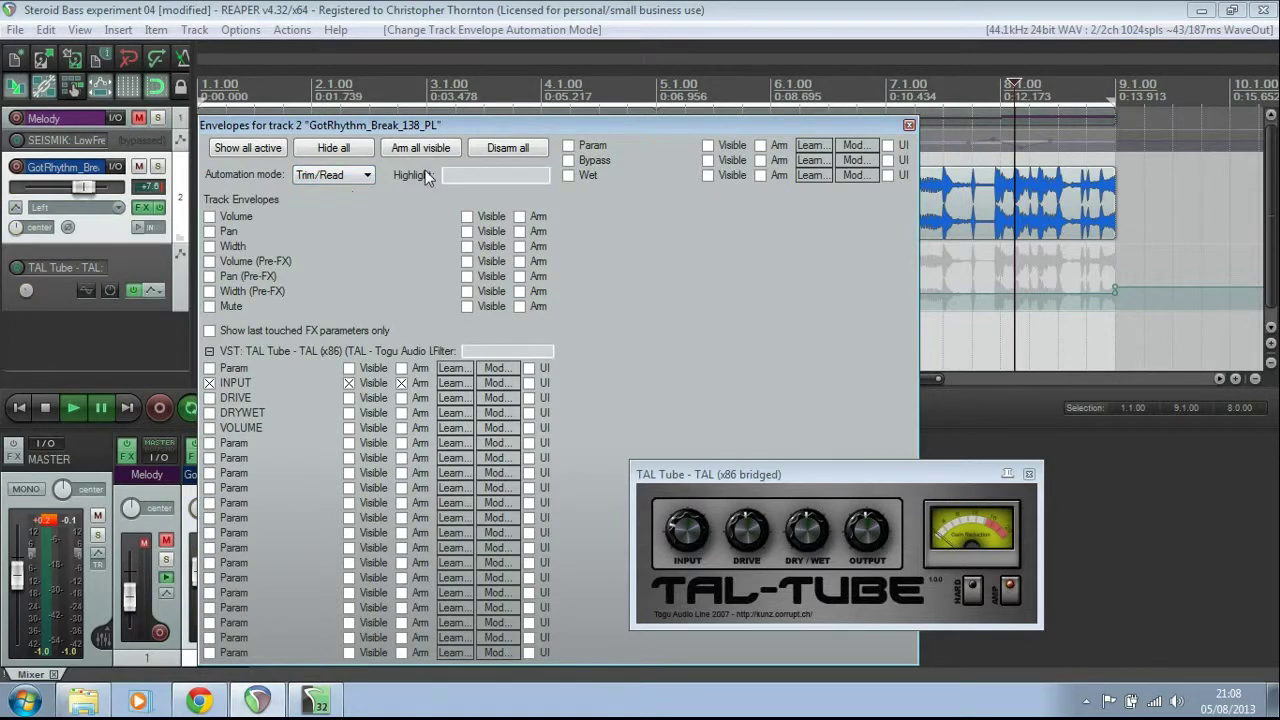
pyautogui.click(908, 126)
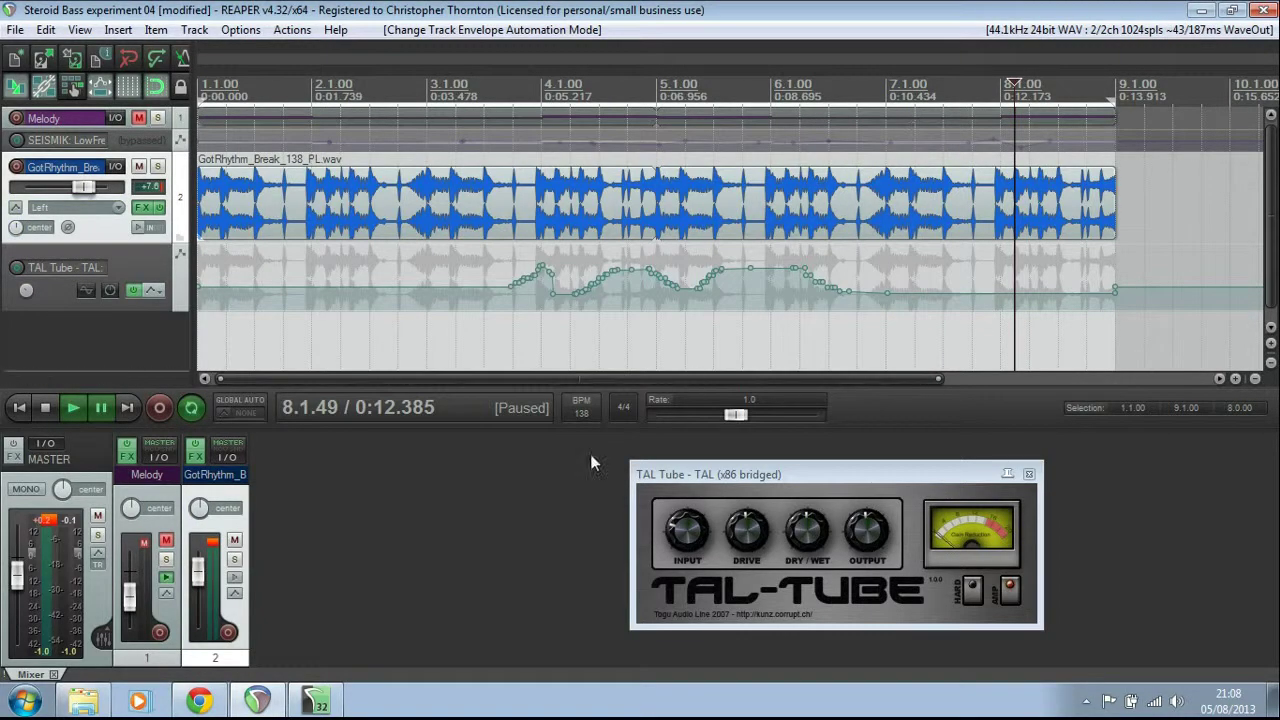
# Step: Collapse the break track, then make the Melody track taller and unmute it
pyautogui.click(156, 290)
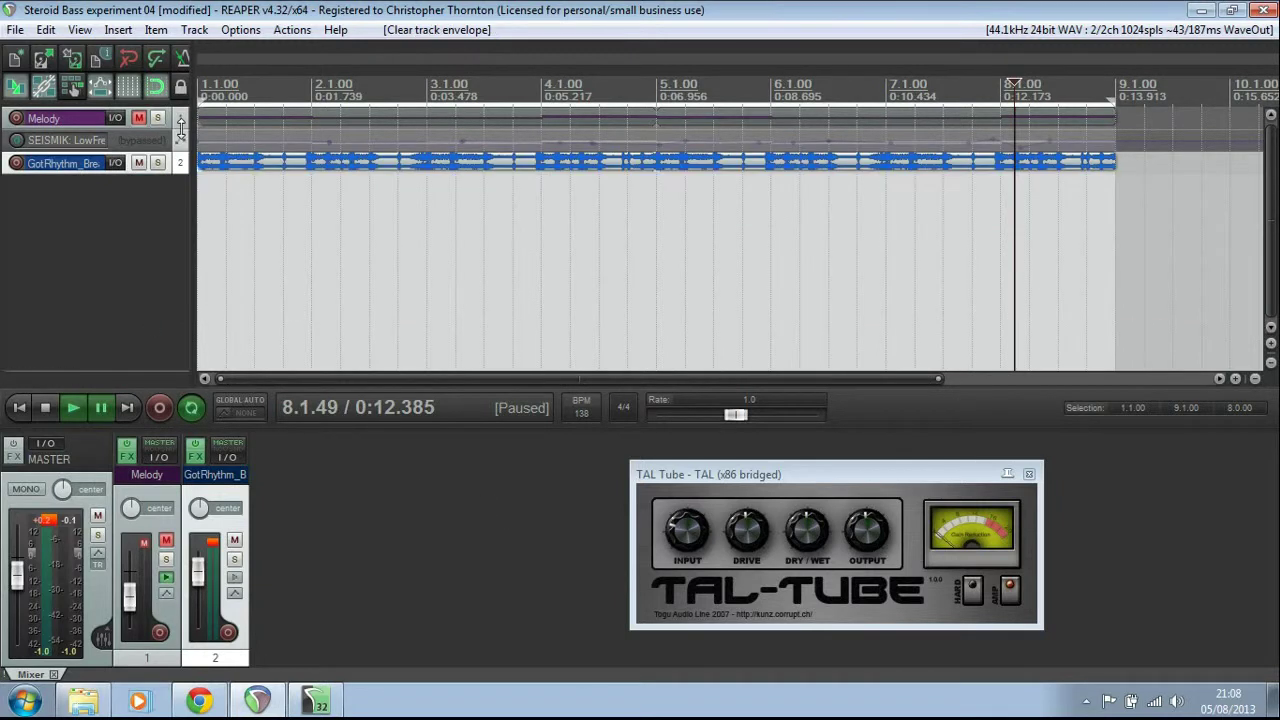
pyautogui.moveTo(180, 128); pyautogui.dragTo(177, 200)
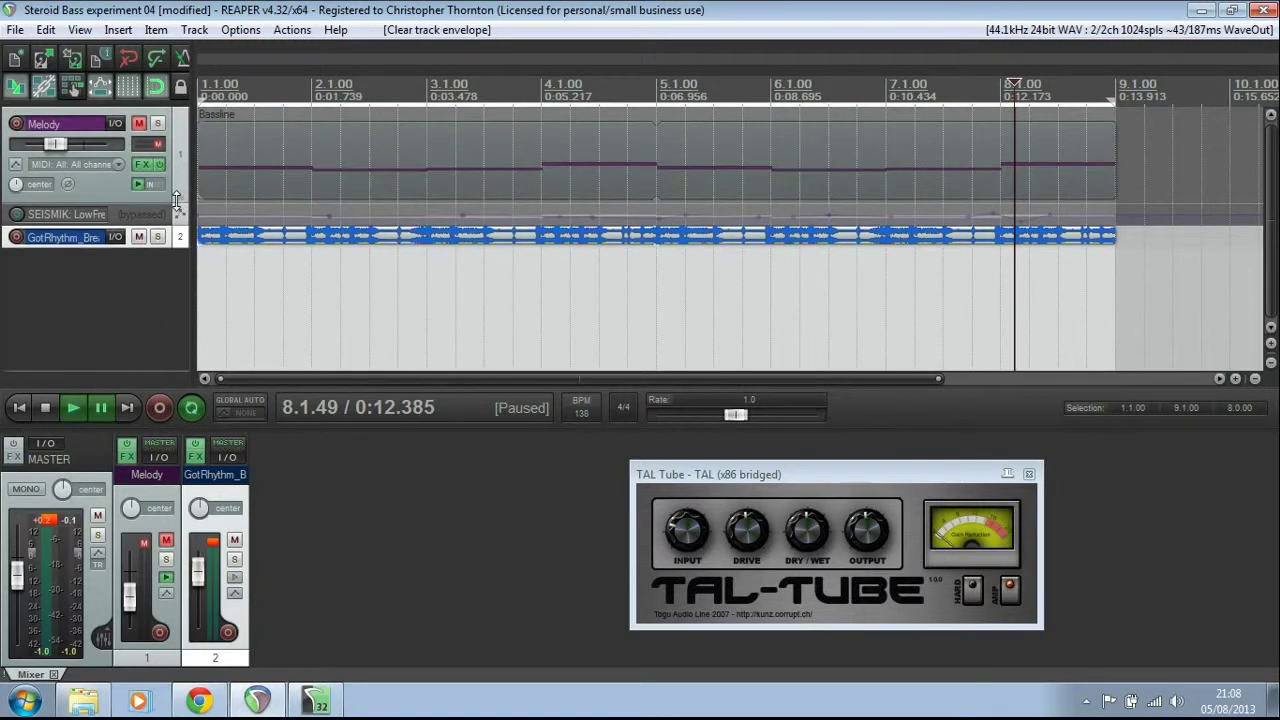
pyautogui.click(138, 123)
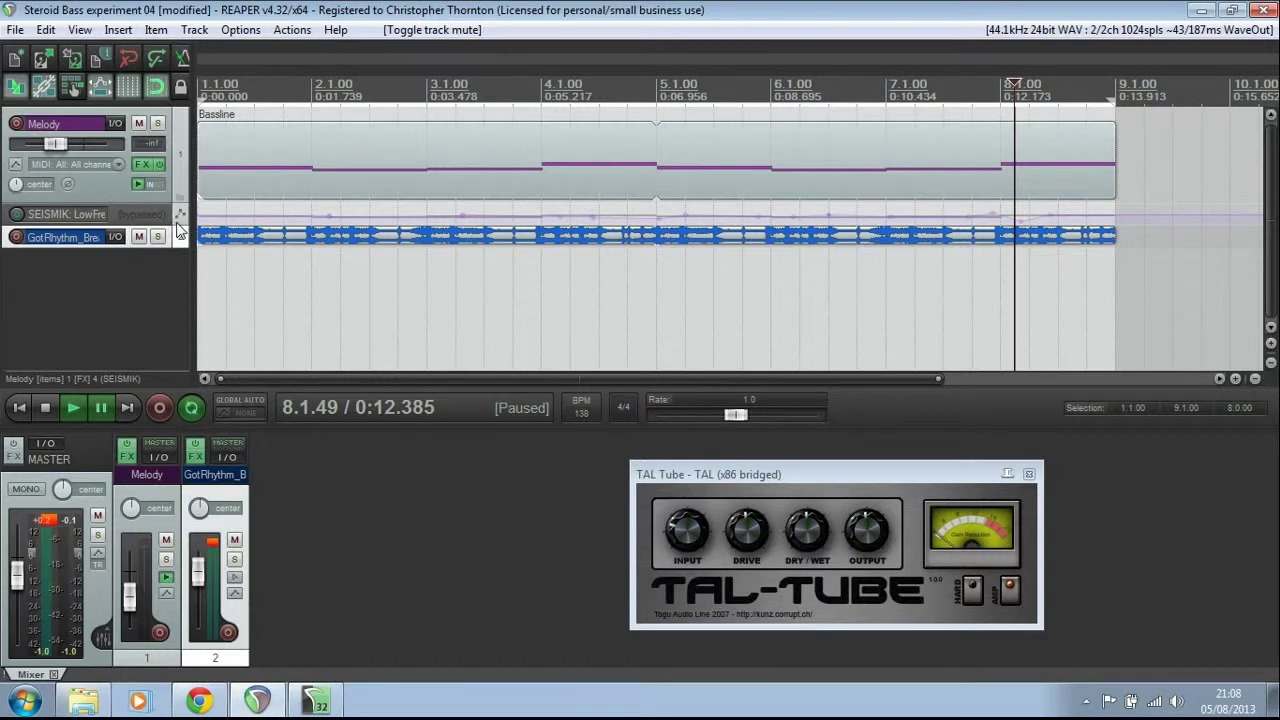
# Step: Enlarge the SEISMIK LFO envelope lane, toggling it active and back to bypassed
pyautogui.moveTo(180, 220); pyautogui.dragTo(180, 292)
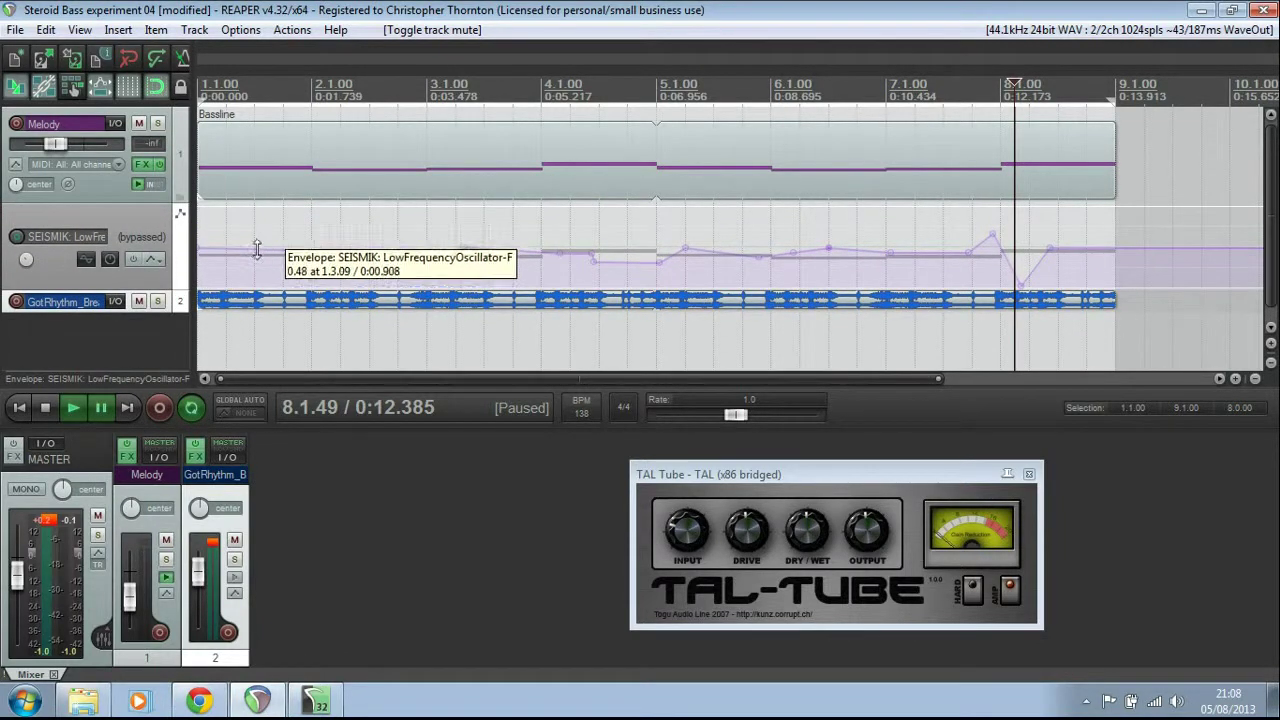
pyautogui.click(132, 260)
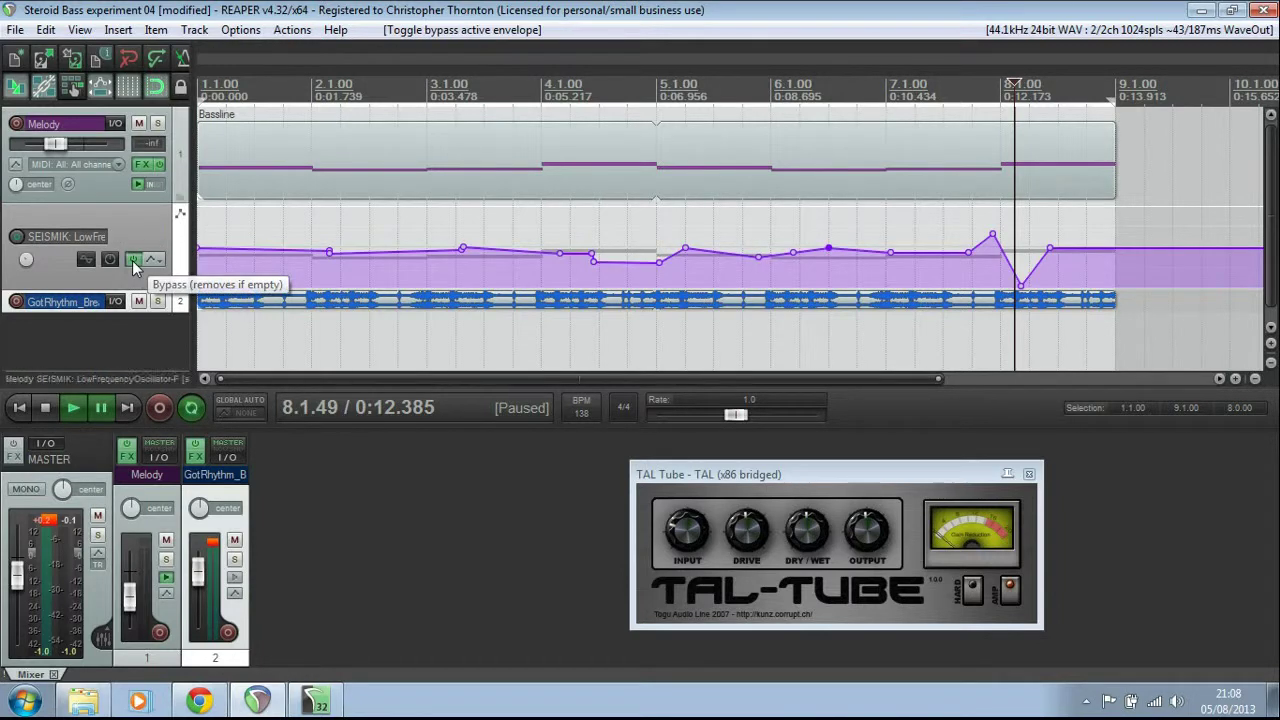
pyautogui.click(133, 261)
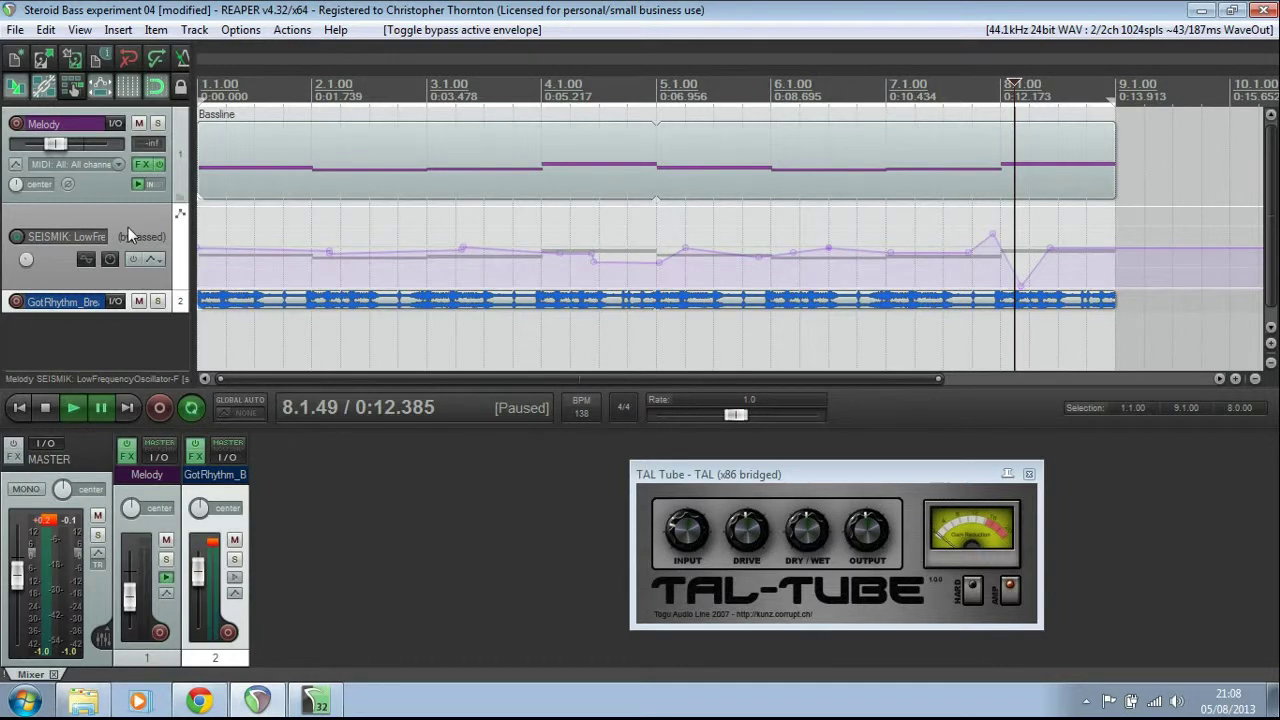
pyautogui.click(142, 166)
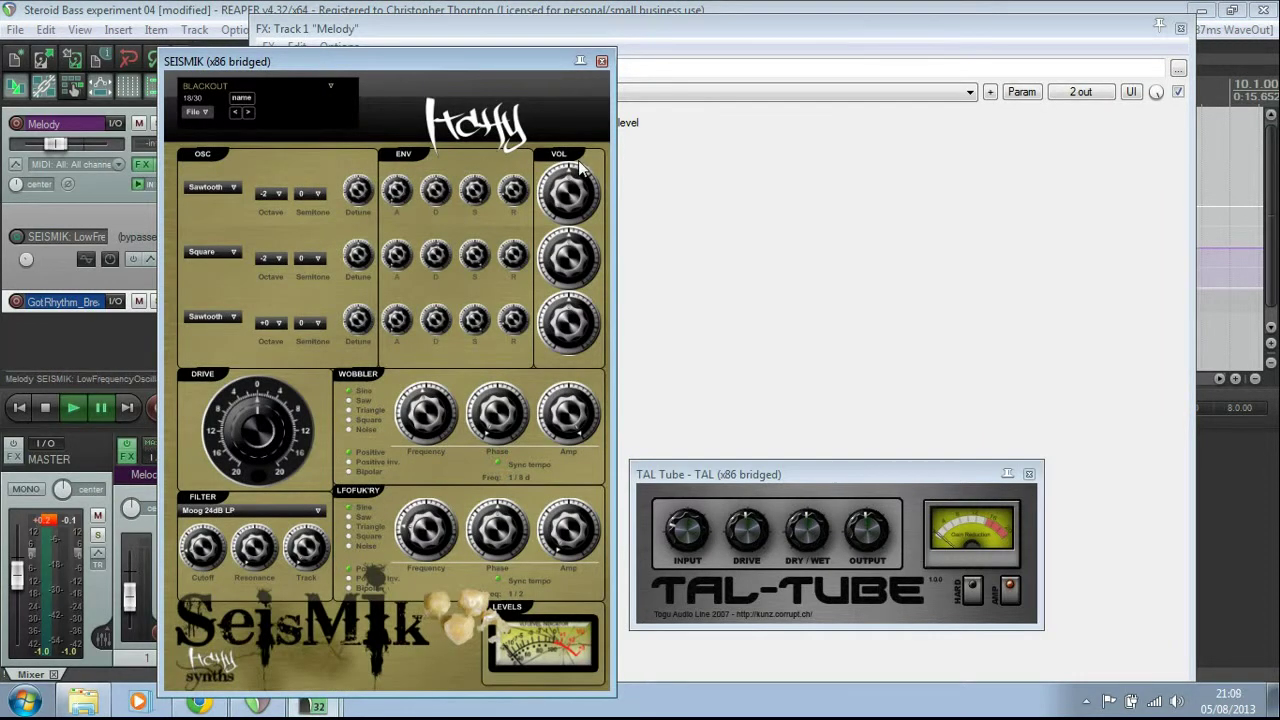
# Step: Close Melody's FX chain, move the SEISMIK window to the right, and play from the start
pyautogui.click(1181, 29)
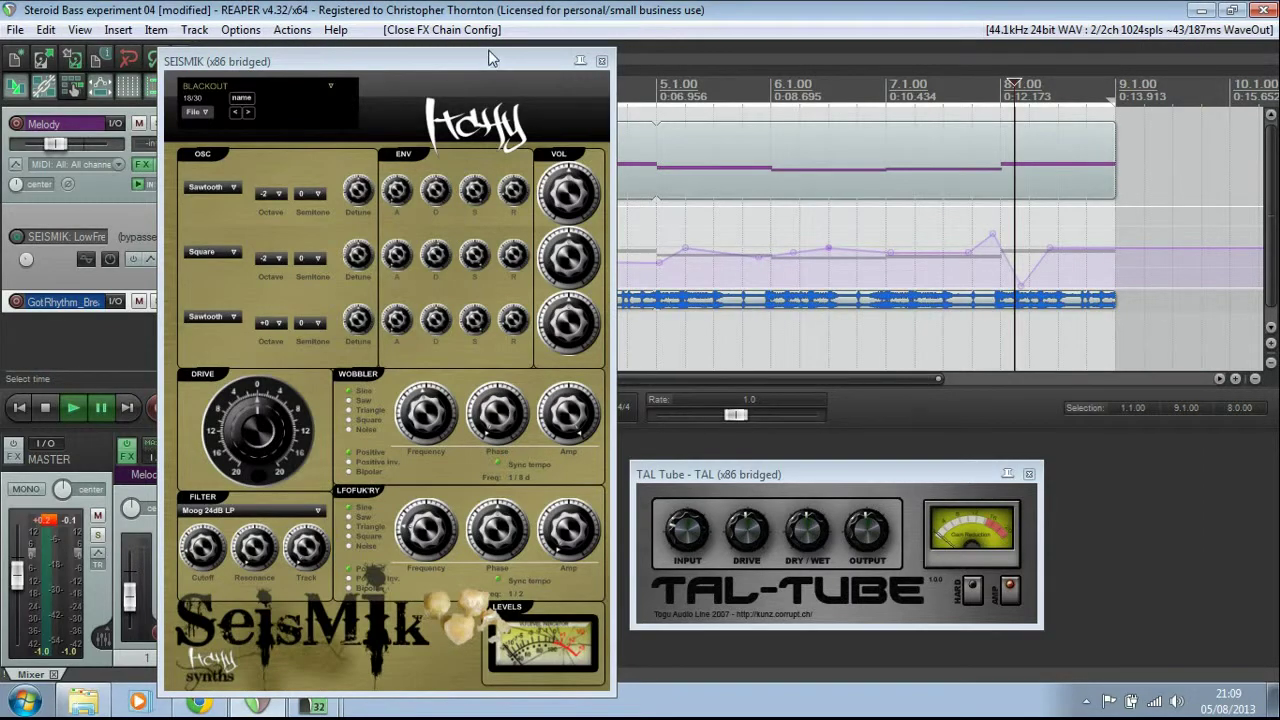
pyautogui.moveTo(490, 58); pyautogui.dragTo(1072, 33)
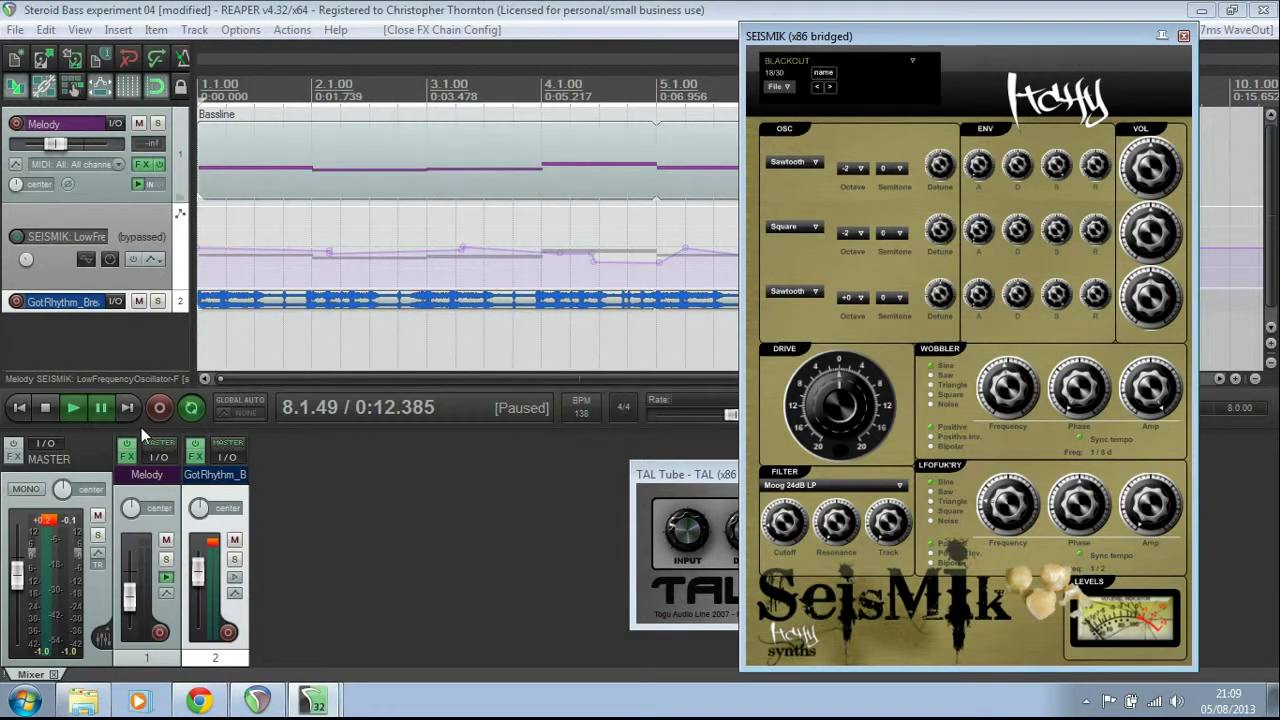
pyautogui.click(73, 408)
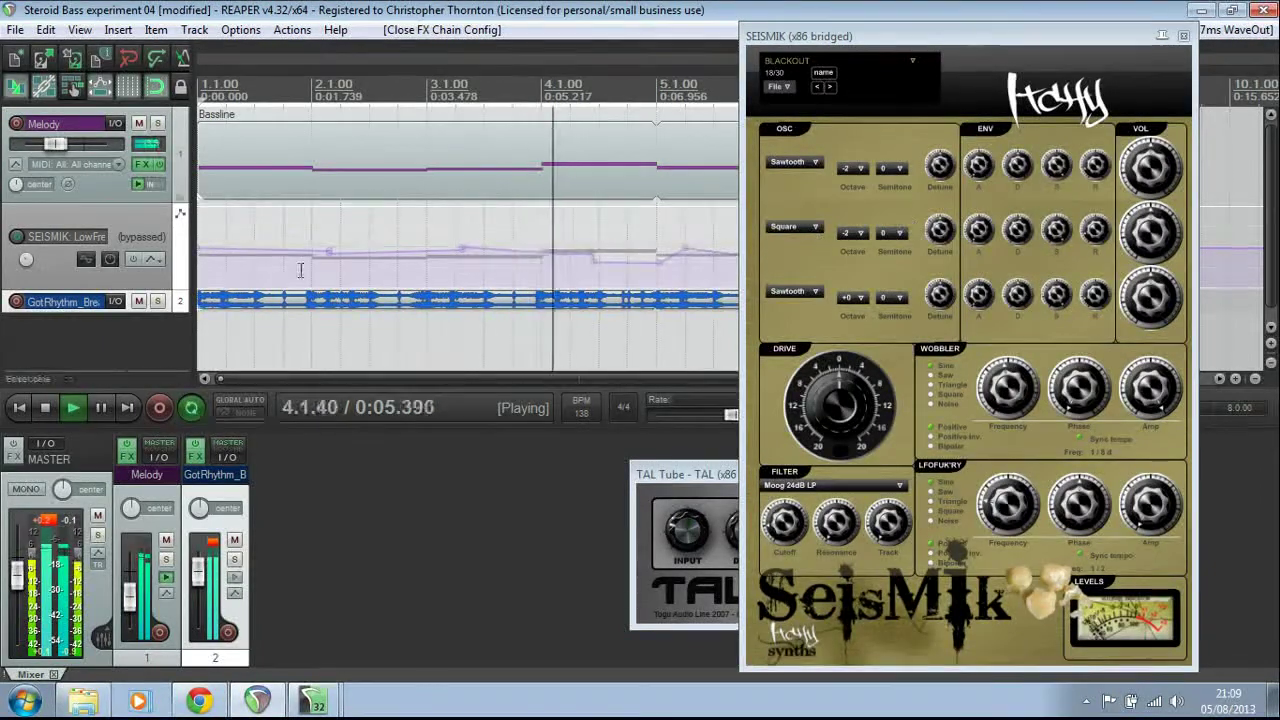
# Step: Activate the SEISMIK LFO envelope lane, replay the song, and lower master volume to -29.4 dB
pyautogui.click(45, 410)
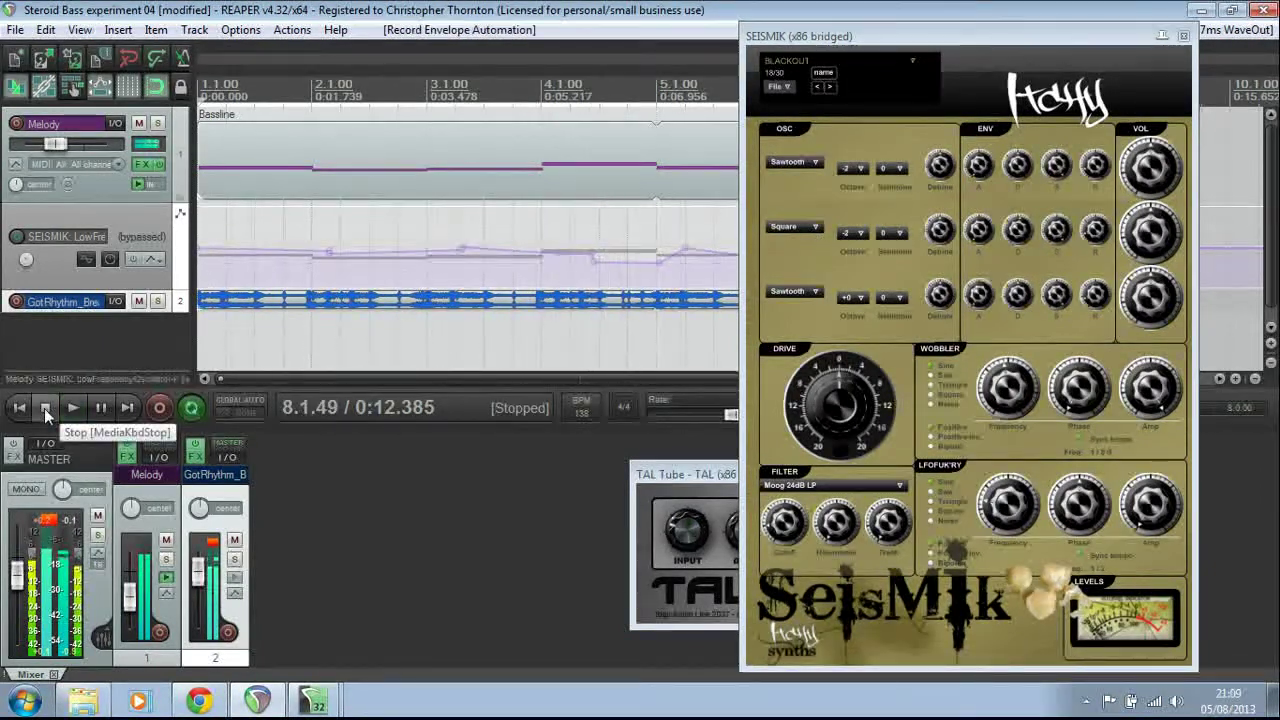
pyautogui.click(133, 257)
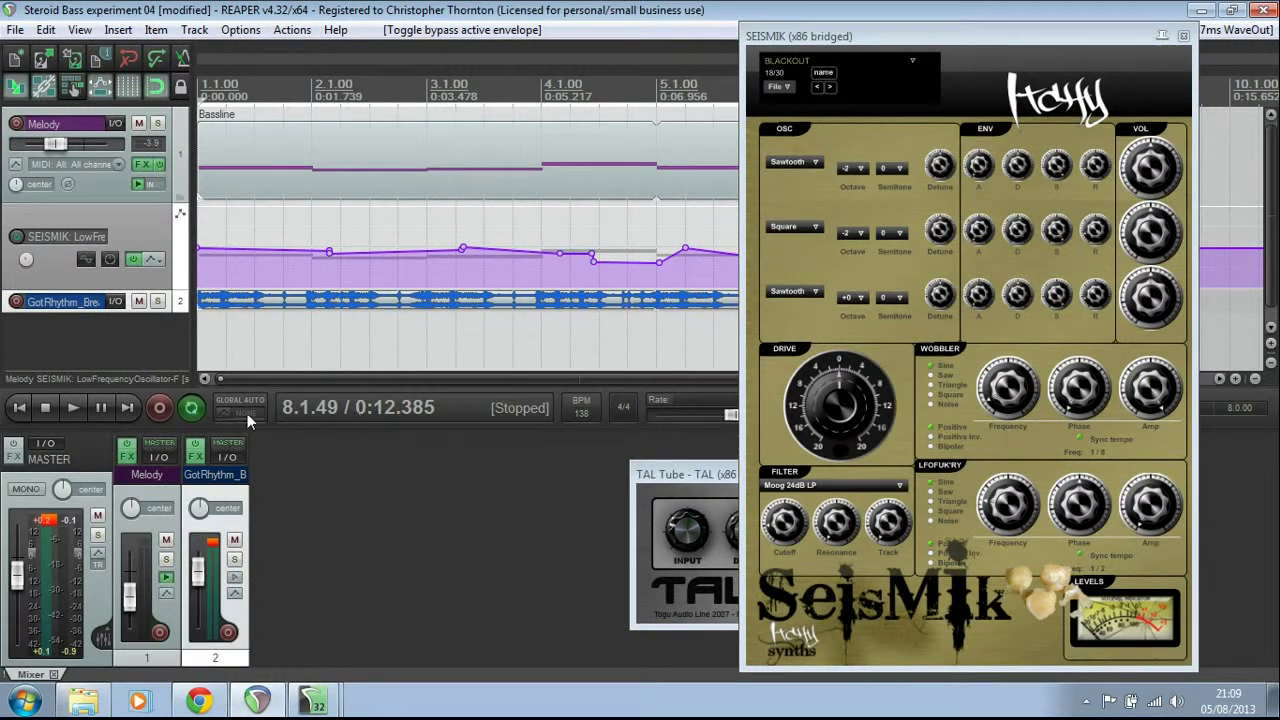
pyautogui.click(72, 408)
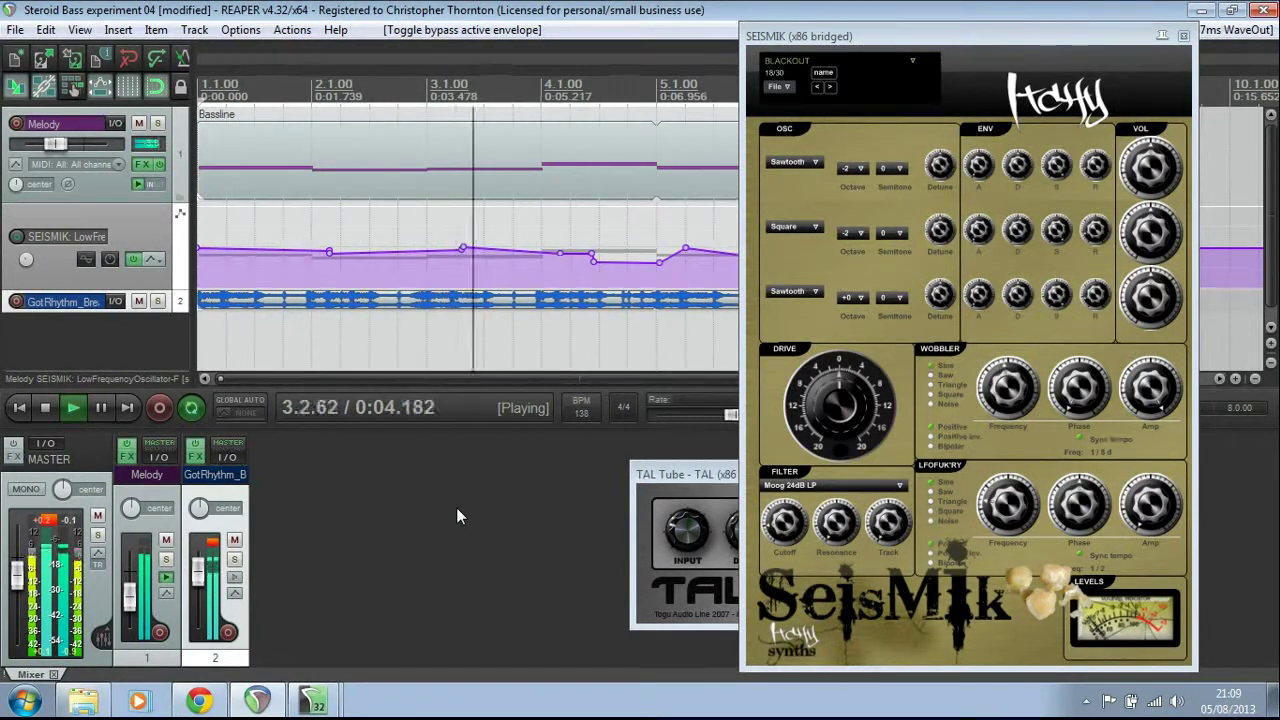
pyautogui.moveTo(15, 583); pyautogui.dragTo(15, 620)
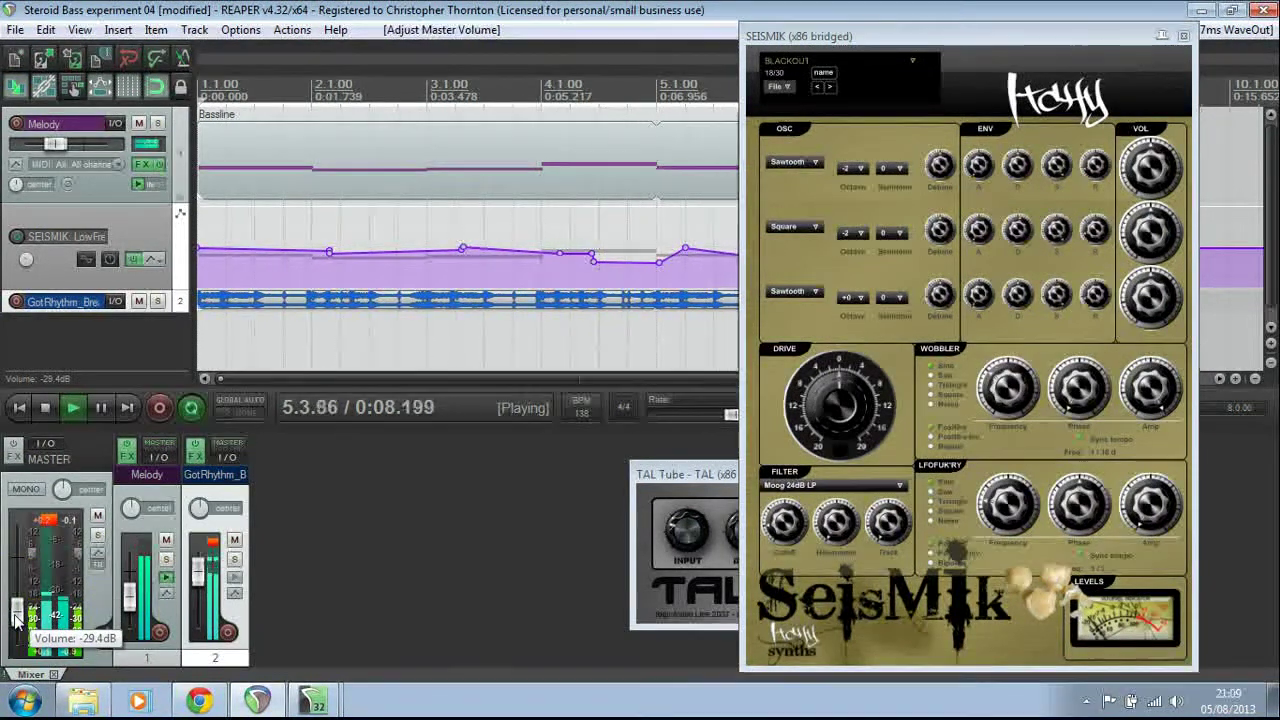